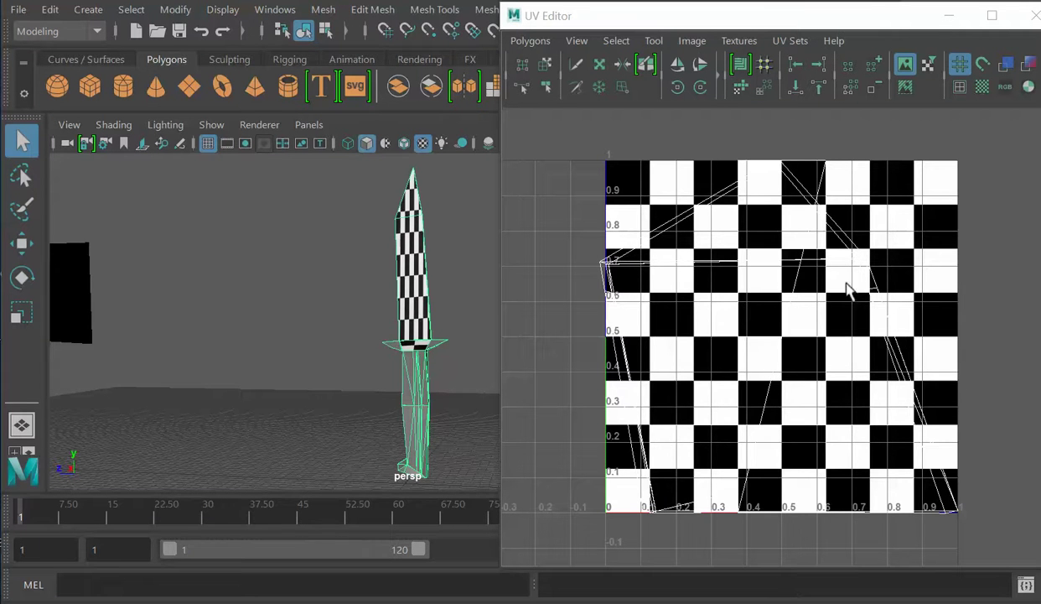
Shrink the UV Editor window and close it, leaving the checker-textured knife in view
{"action": "left_click_drag", "start_coordinate": [773, 21], "coordinate": [732, 65]}
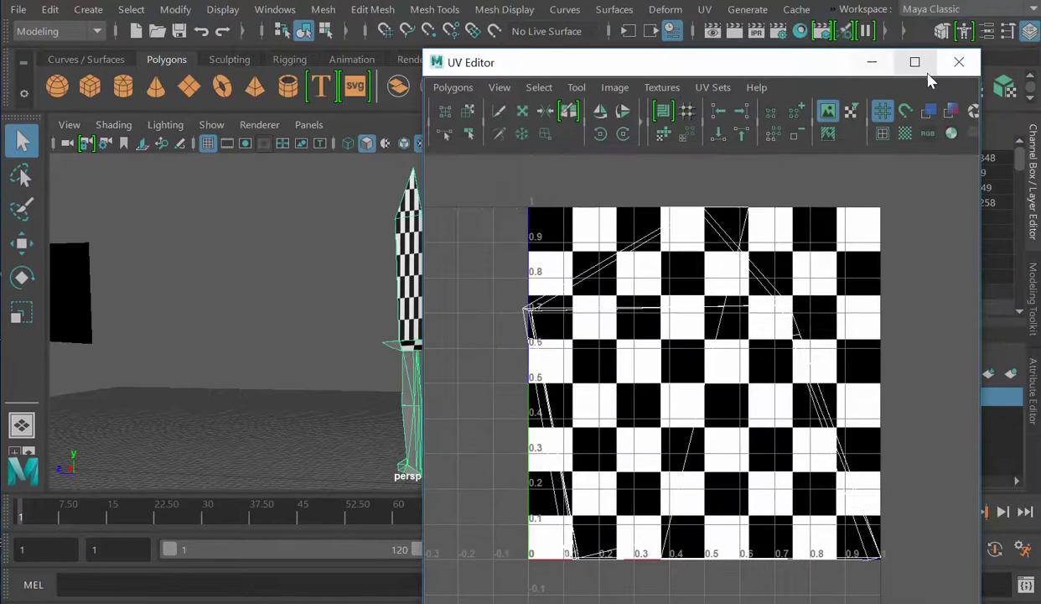
{"action": "left_click", "coordinate": [949, 62]}
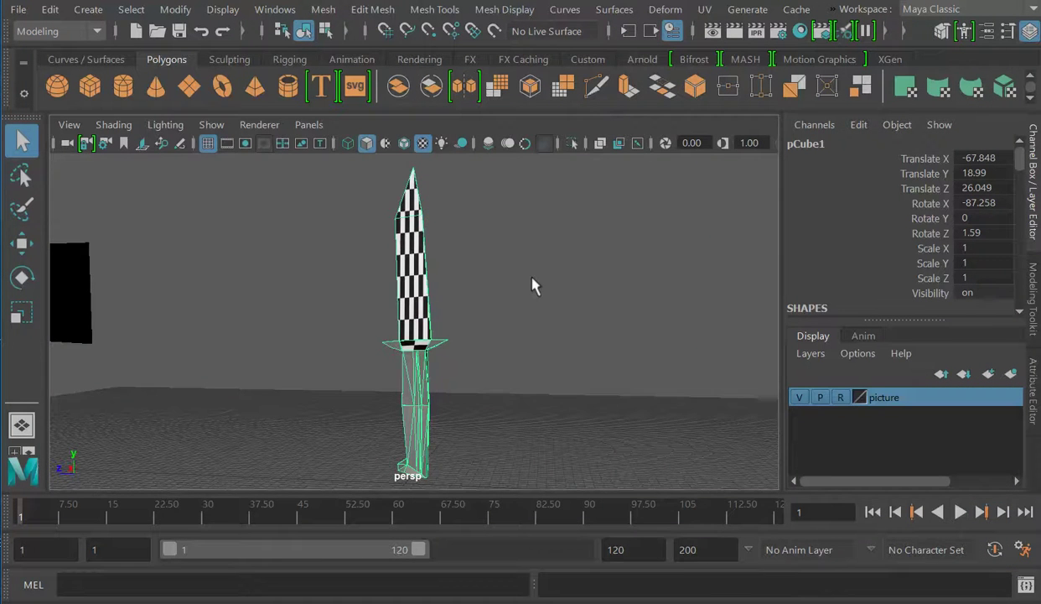
Maximize the side view, zoom out slightly, reselect the knife and frame it with F
{"action": "key", "text": "space"}
{"action": "key", "text": "space"}
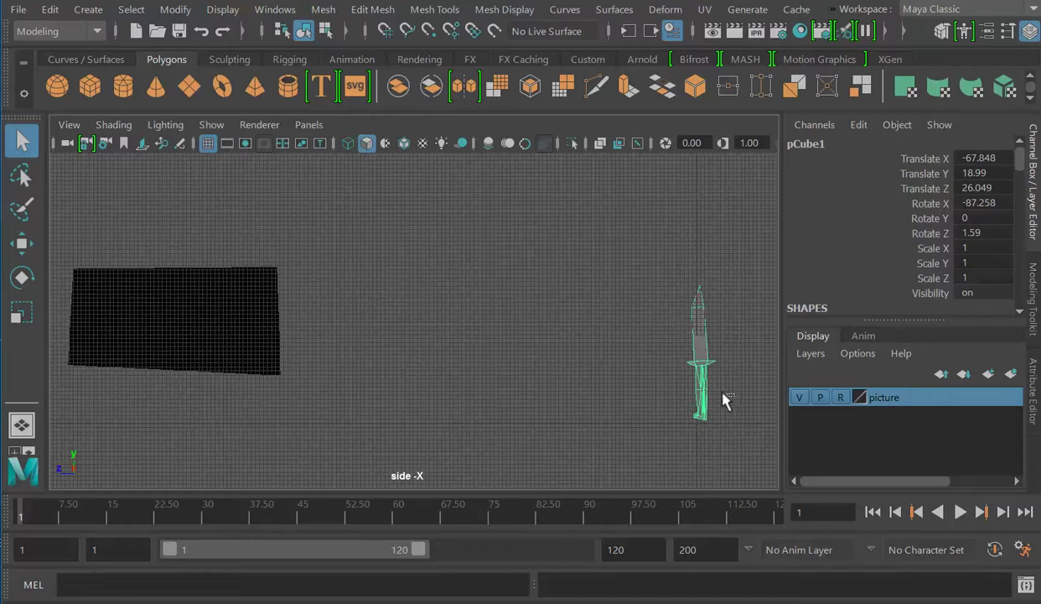
{"action": "left_click", "coordinate": [745, 389]}
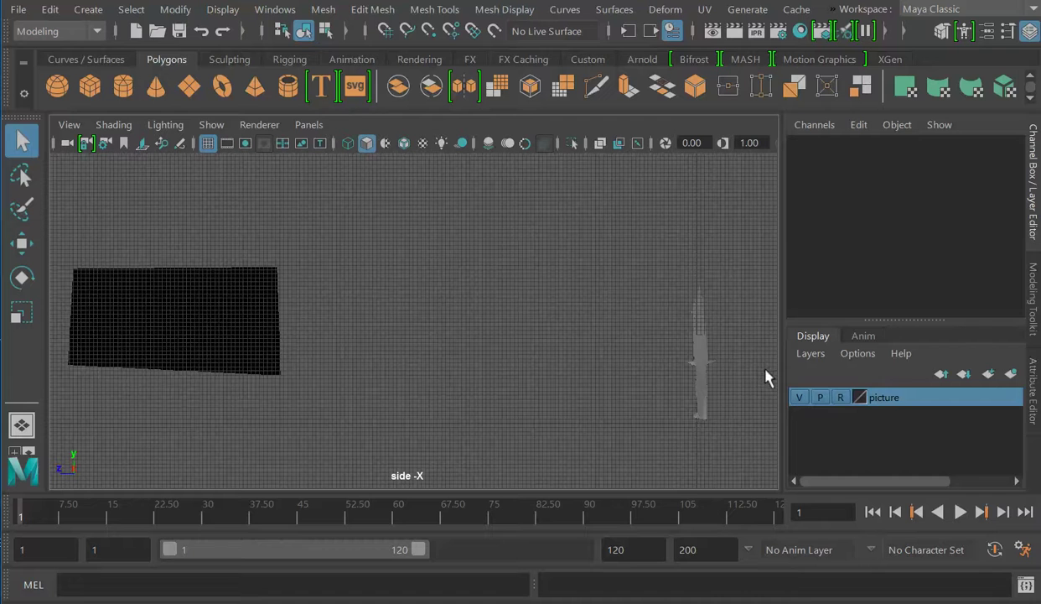
{"action": "left_click_drag", "start_coordinate": [764, 378], "coordinate": [739, 372], "text": "alt"}
{"action": "right_click_drag", "start_coordinate": [739, 405], "coordinate": [640, 394], "text": "alt"}
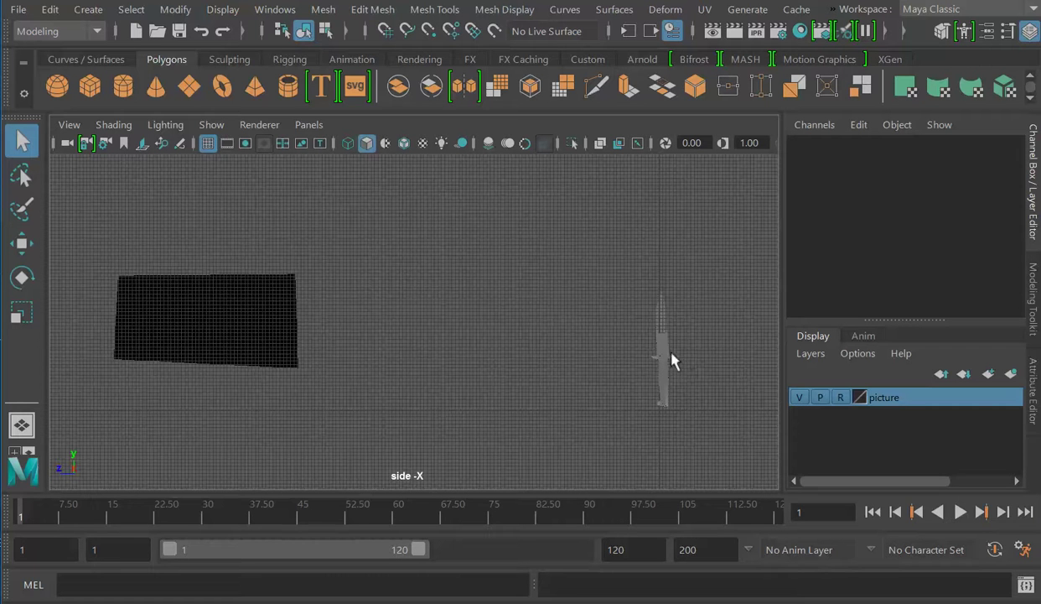
{"action": "right_click", "coordinate": [709, 373]}
{"action": "left_click", "coordinate": [668, 356]}
{"action": "key", "text": "f"}
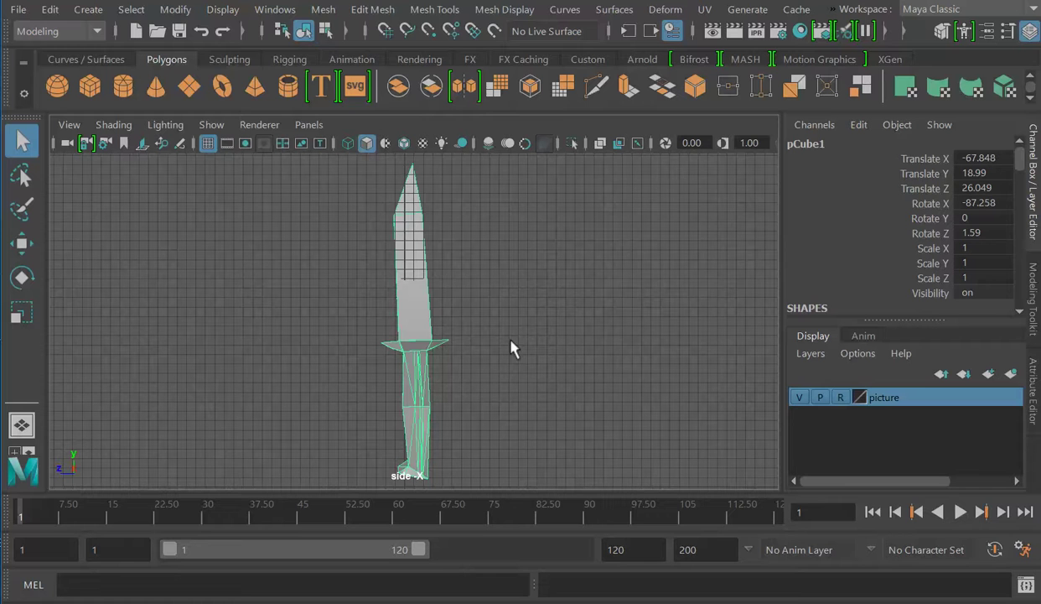
Activate the Move tool and switch the knife to Face selection mode
{"action": "left_click", "coordinate": [22, 241]}
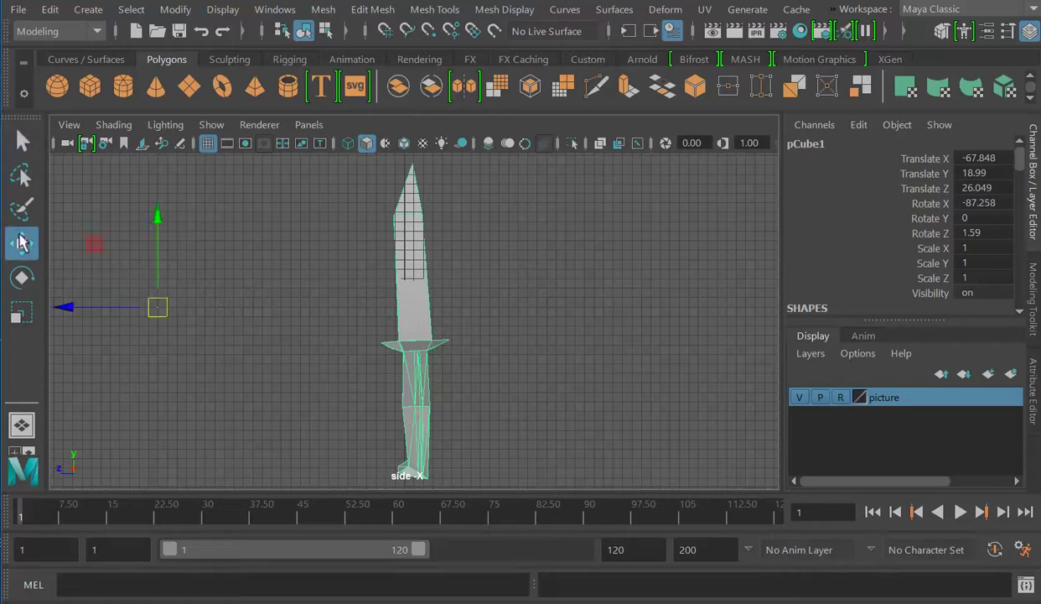
{"action": "right_click", "coordinate": [413, 264]}
{"action": "left_click", "coordinate": [418, 152]}
Shift-select faces at the blade tip, along the blade, around the guard and down the handle
{"action": "left_click", "coordinate": [414, 210]}
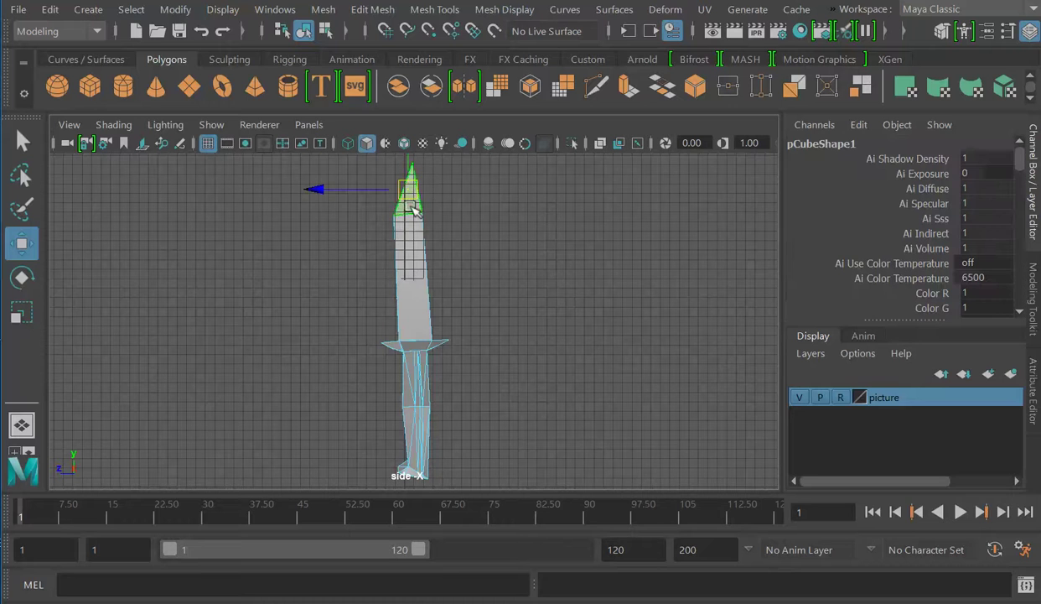
{"action": "left_click", "coordinate": [420, 294], "text": "shift"}
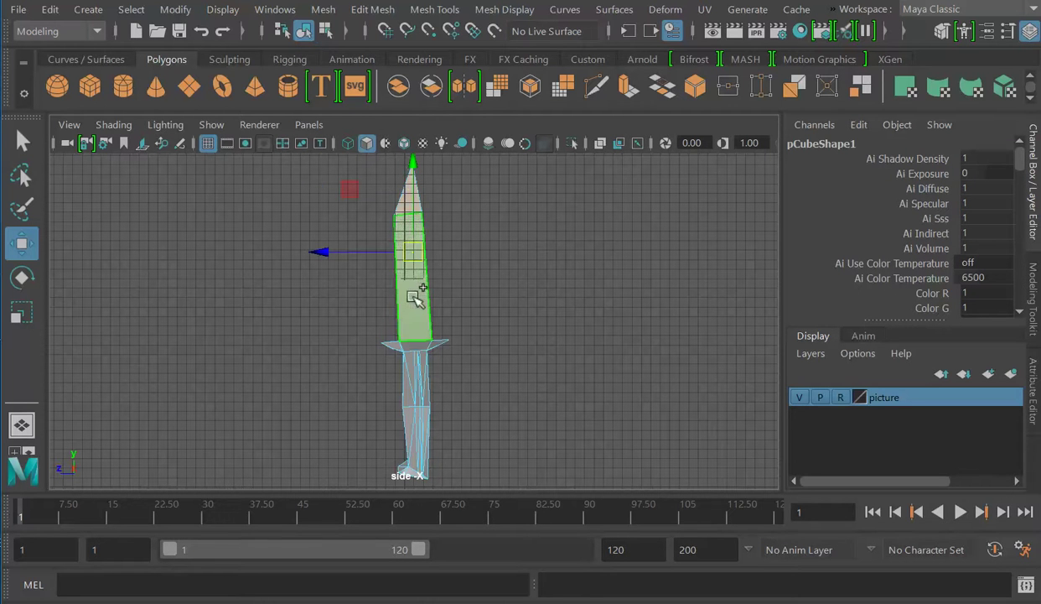
{"action": "left_click", "coordinate": [395, 345], "text": "shift"}
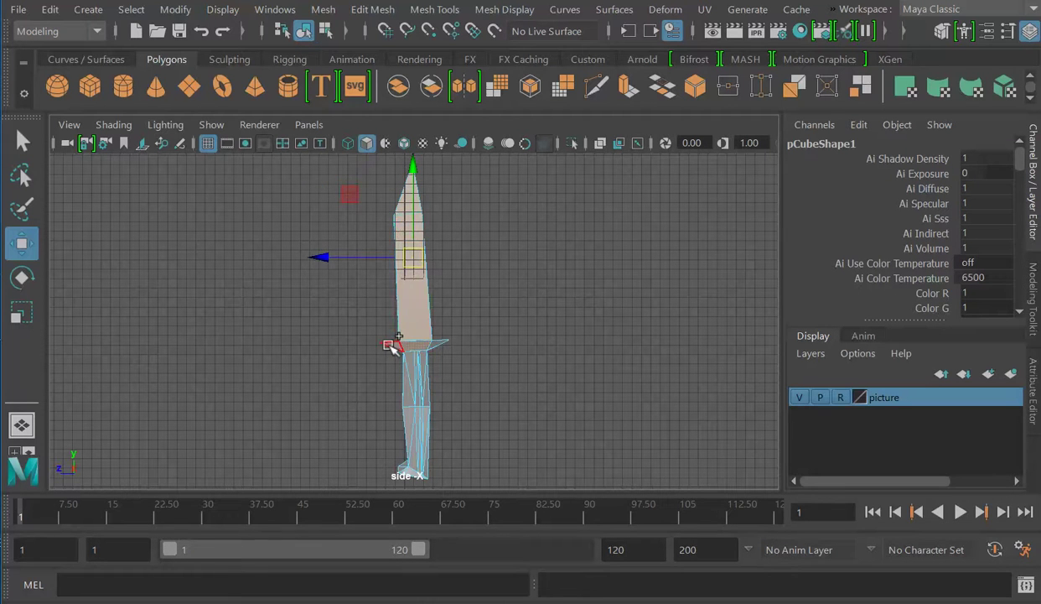
{"action": "left_click", "coordinate": [437, 341], "text": "shift"}
{"action": "left_click", "coordinate": [417, 367], "text": "shift"}
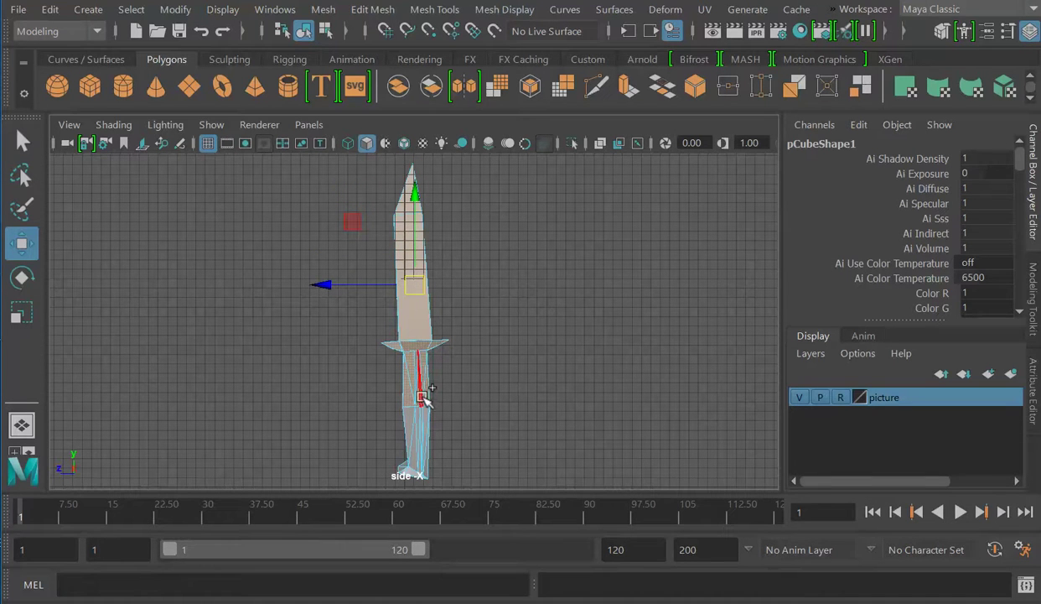
{"action": "left_click", "coordinate": [406, 419], "text": "shift"}
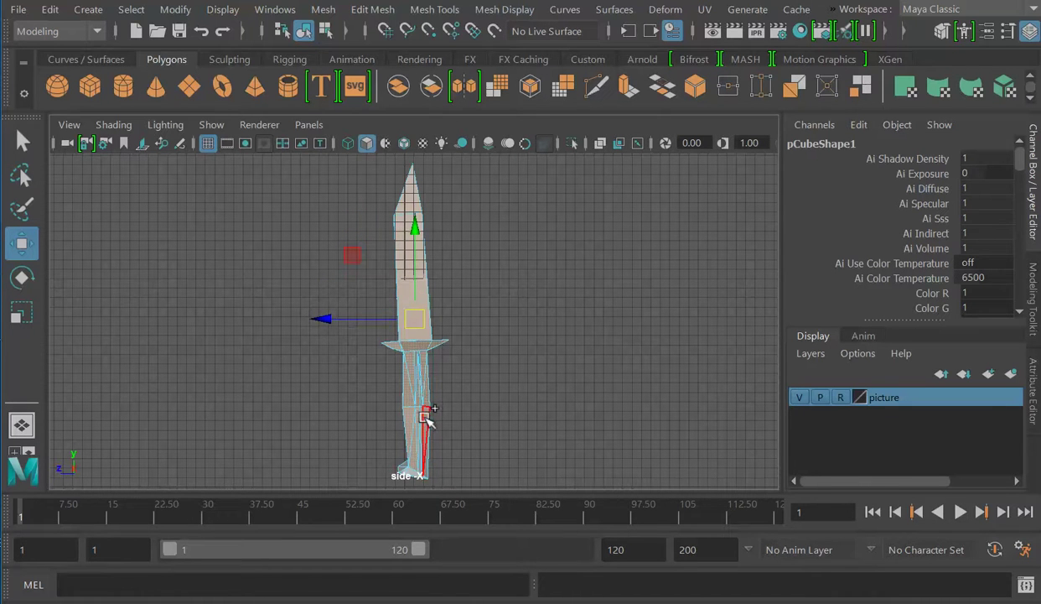
{"action": "left_click", "coordinate": [417, 472], "text": "shift"}
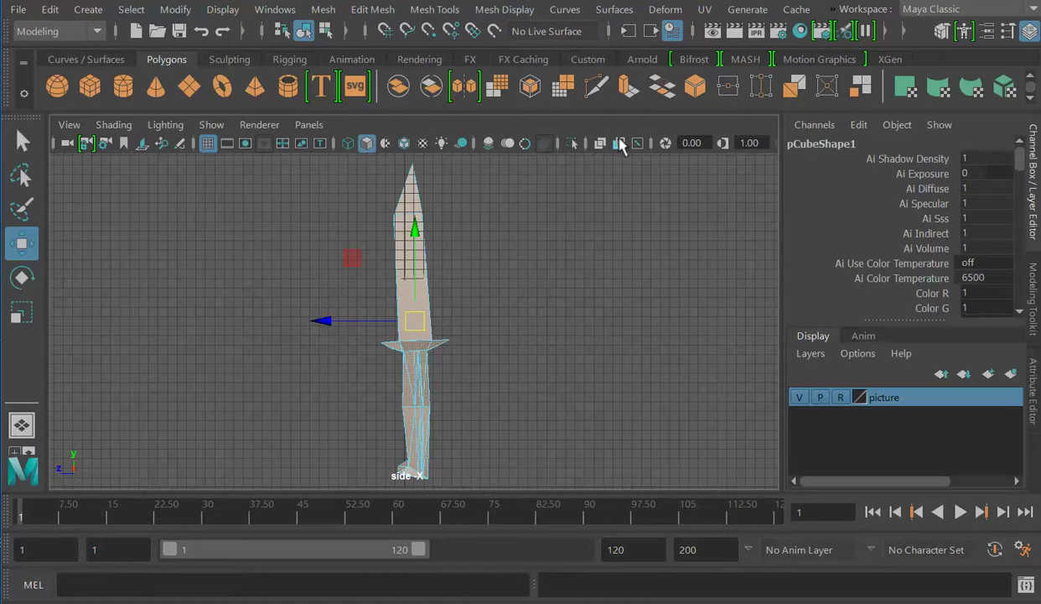
Apply a UV > Planar projection from the X axis to the selected knife faces
{"action": "left_click", "coordinate": [704, 9]}
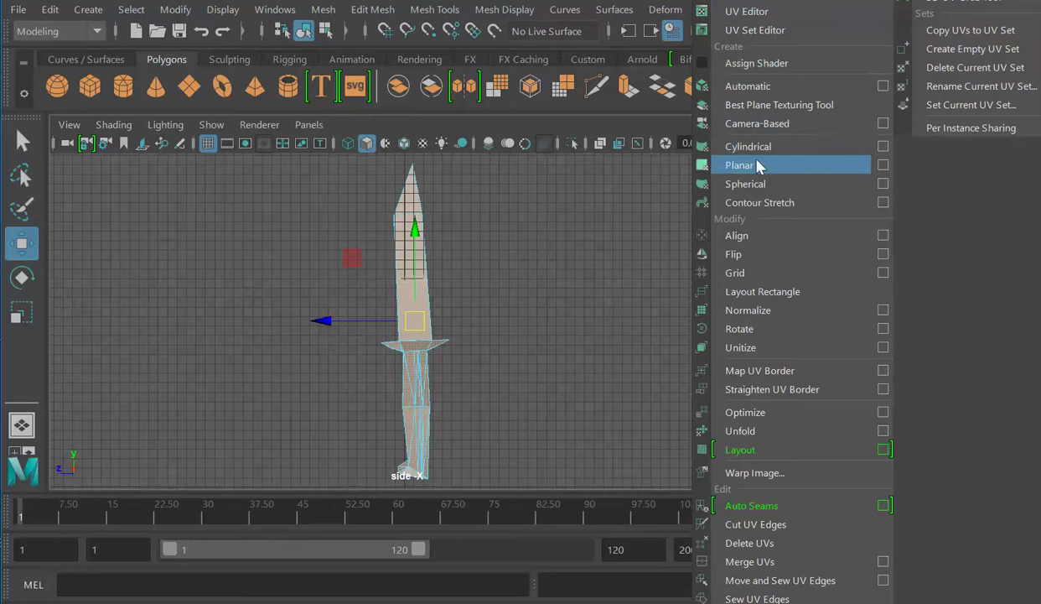
{"action": "left_click", "coordinate": [883, 167]}
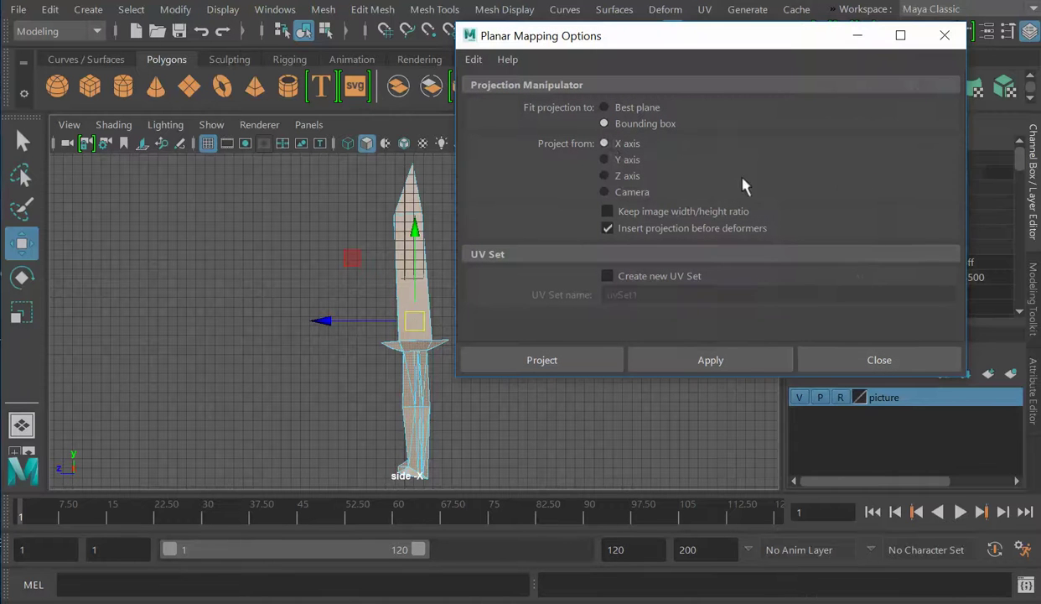
{"action": "left_click", "coordinate": [604, 144]}
{"action": "left_click", "coordinate": [688, 361]}
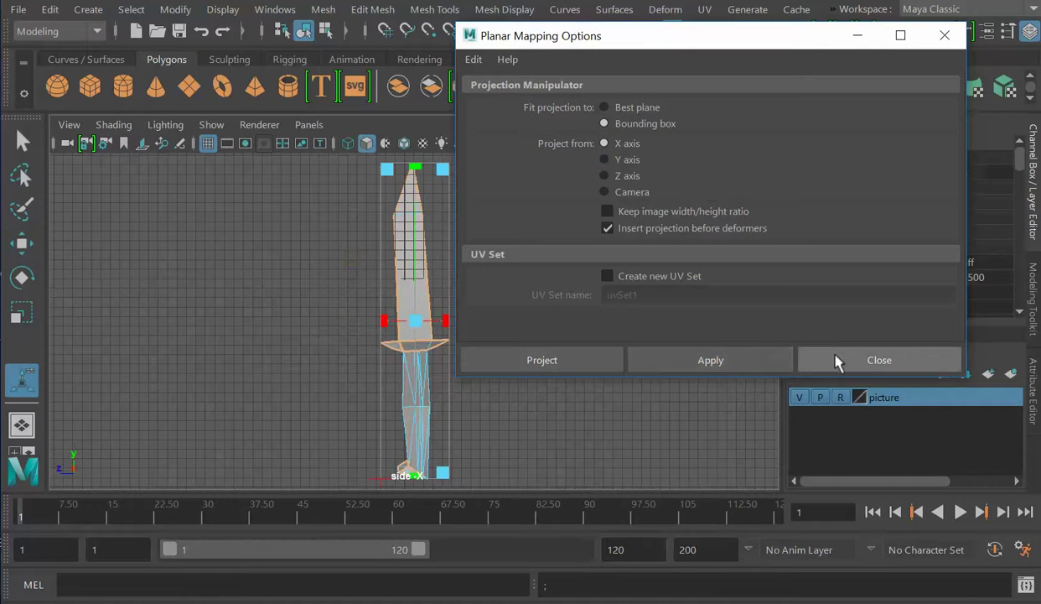
{"action": "left_click", "coordinate": [841, 360]}
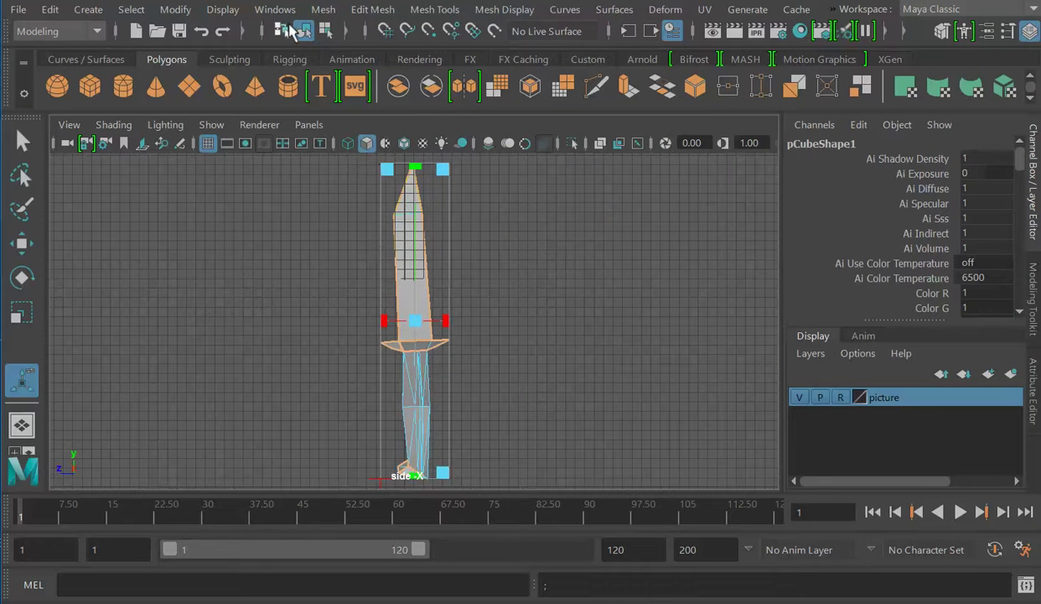
Open the UV Editor from Windows > Modeling Editors to view the projected UVs
{"action": "left_click", "coordinate": [281, 10]}
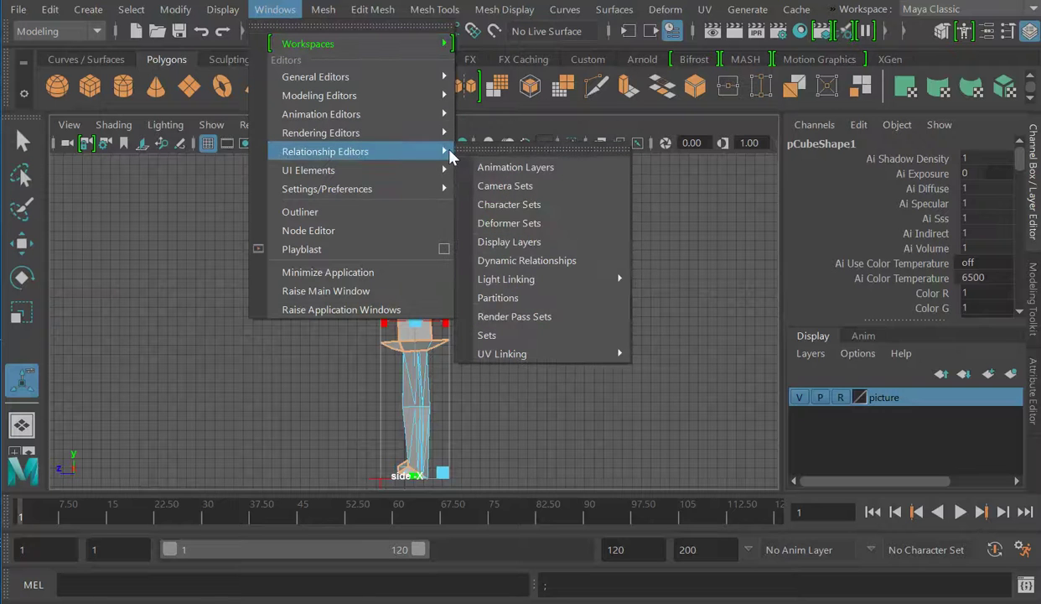
{"action": "mouse_move", "coordinate": [405, 133]}
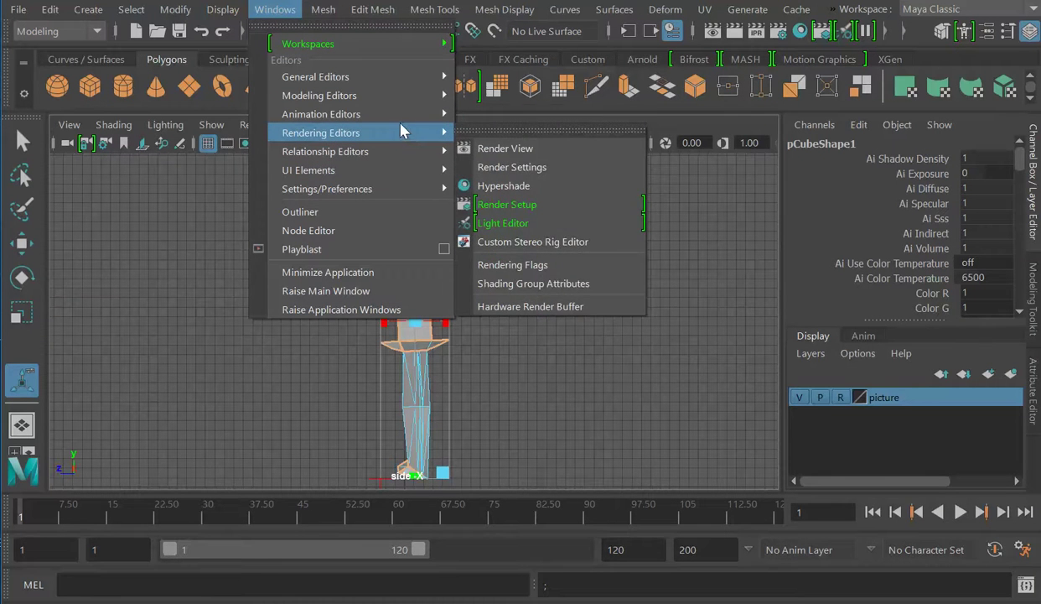
{"action": "mouse_move", "coordinate": [393, 83]}
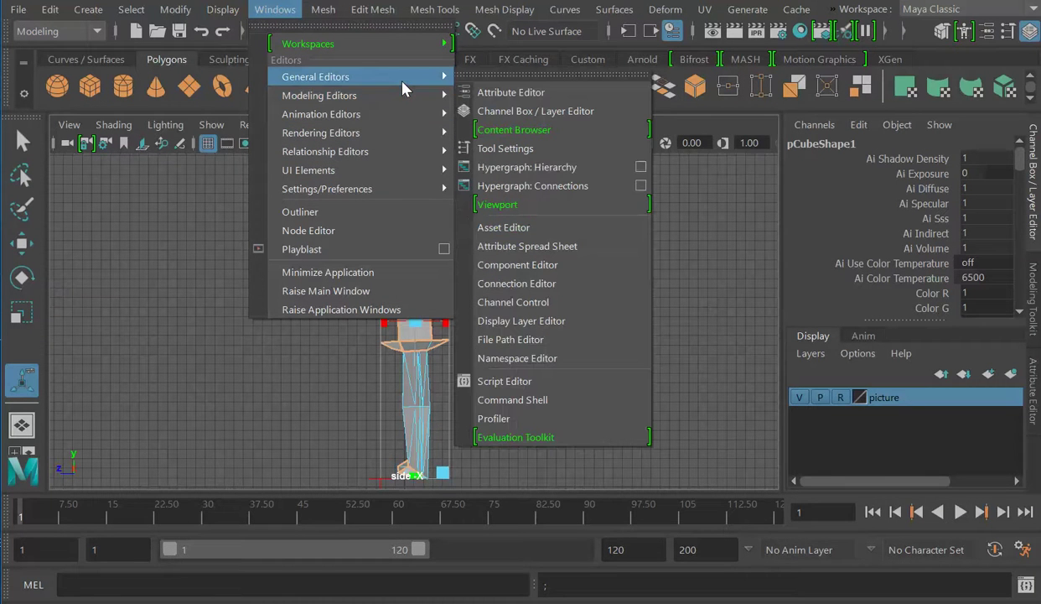
{"action": "mouse_move", "coordinate": [386, 158]}
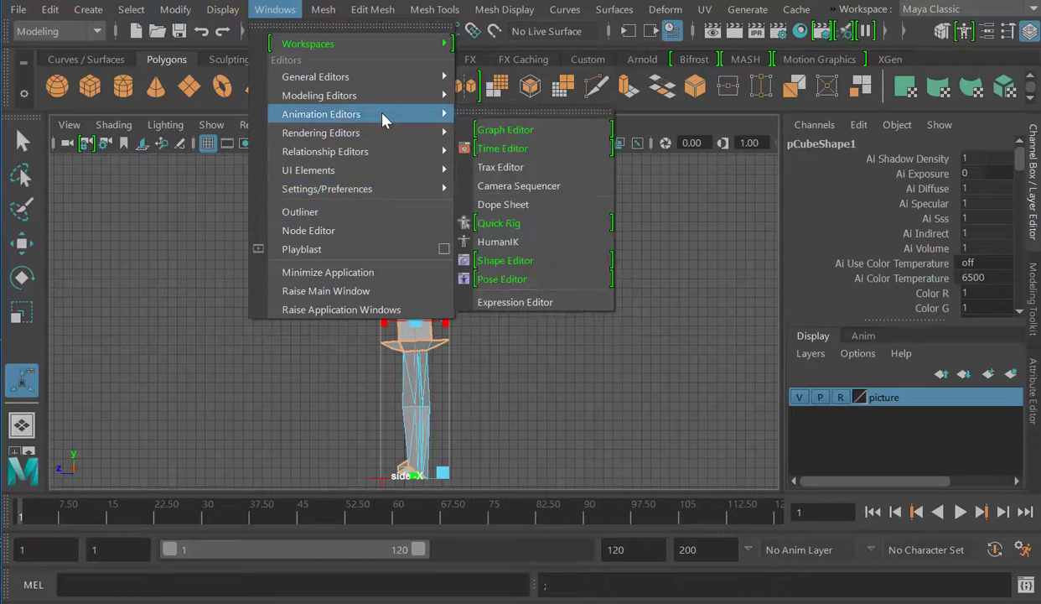
{"action": "mouse_move", "coordinate": [383, 101]}
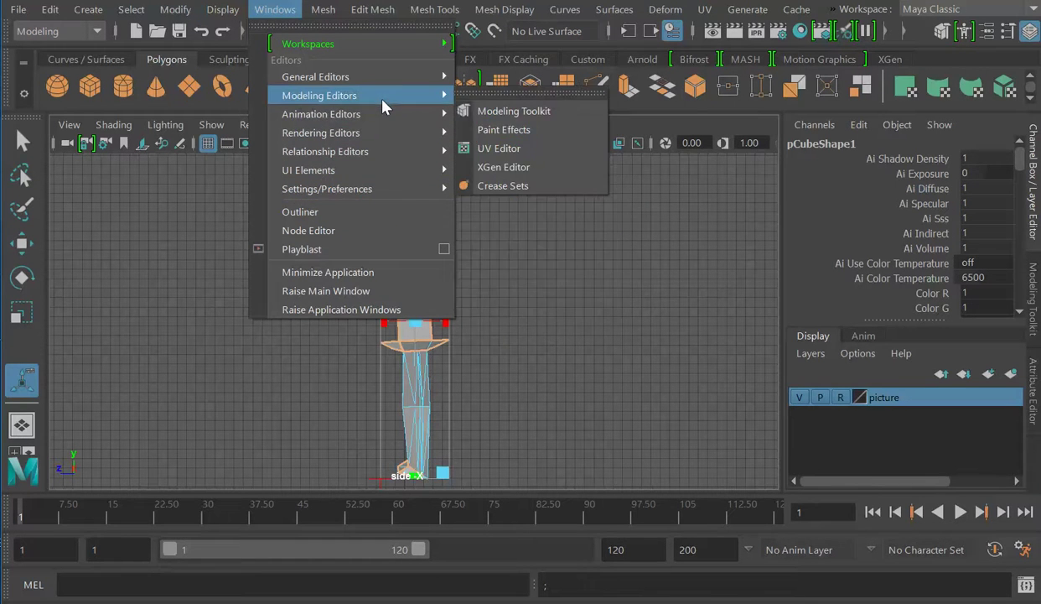
{"action": "left_click", "coordinate": [491, 148]}
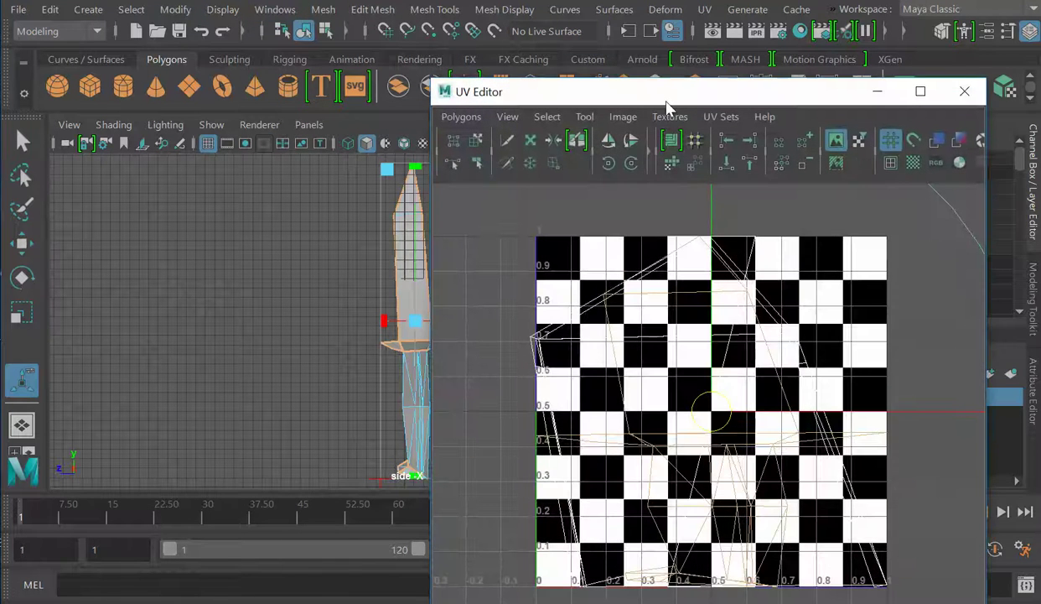
Reposition the UV Editor, shift and squeeze the knife's UVs into a narrow strip, and enable textured display
{"action": "left_click_drag", "start_coordinate": [650, 96], "coordinate": [737, 0]}
{"action": "middle_click_drag", "start_coordinate": [805, 327], "coordinate": [700, 340]}
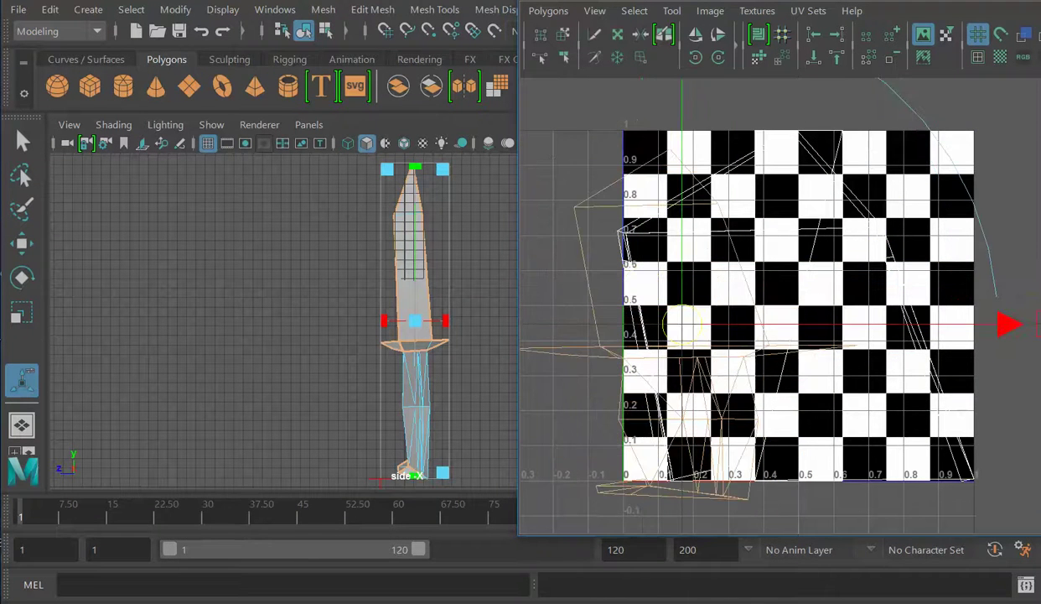
{"action": "middle_click_drag", "start_coordinate": [1038, 331], "coordinate": [950, 303]}
{"action": "key", "text": "6"}
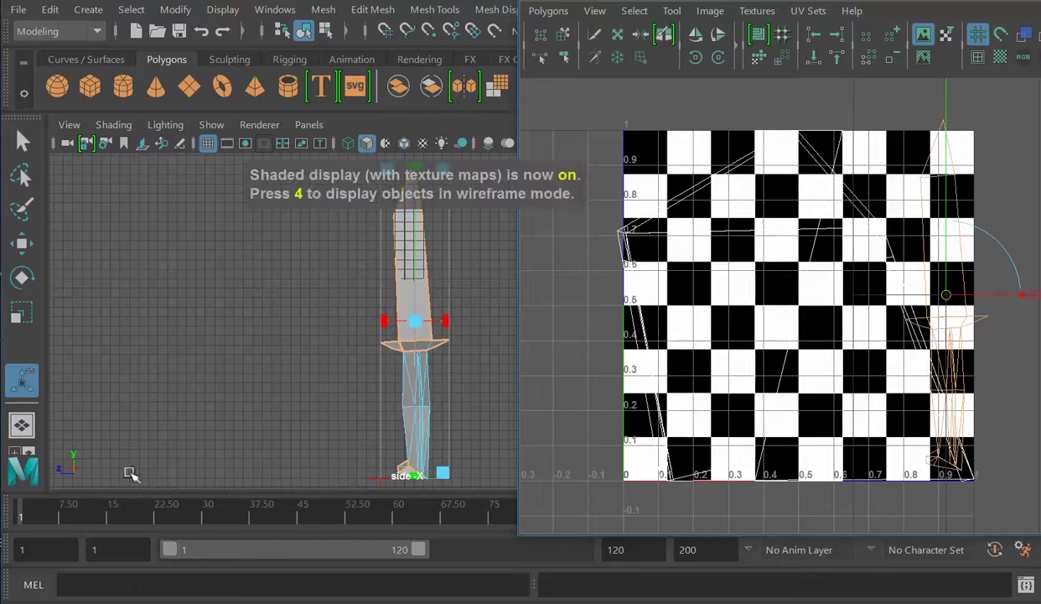
Clear the selection, then select the blade faces to see their UV placement
{"action": "left_click", "coordinate": [251, 400]}
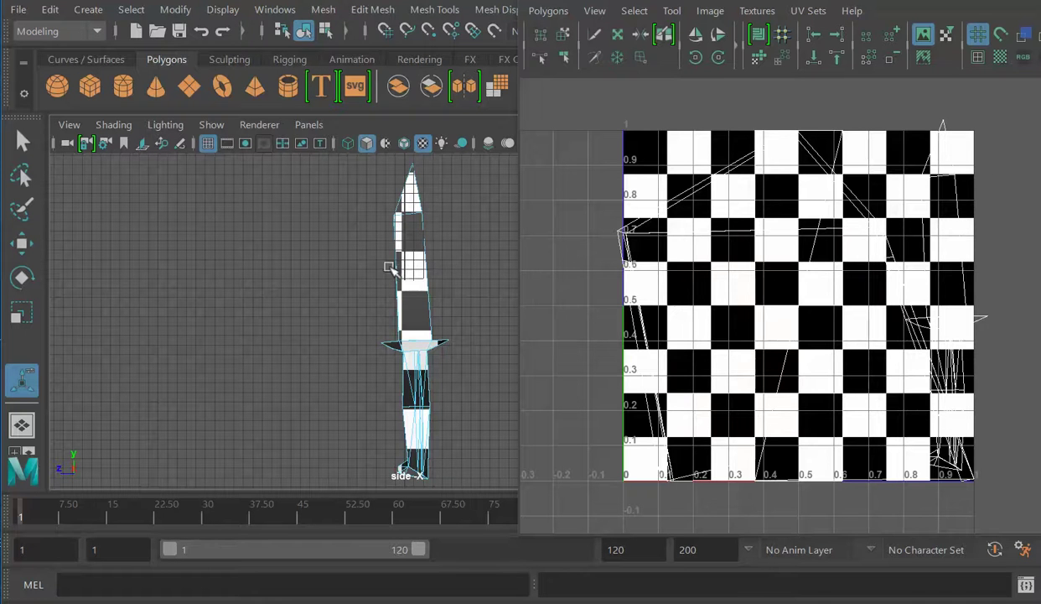
{"action": "right_click", "coordinate": [418, 262]}
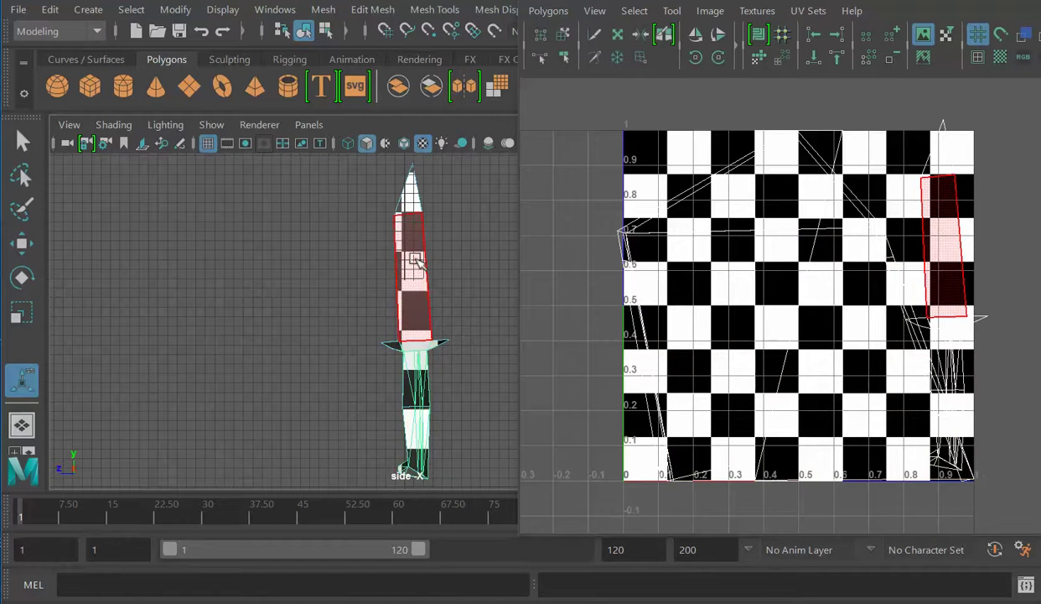
{"action": "left_click", "coordinate": [418, 262]}
{"action": "left_click", "coordinate": [889, 204]}
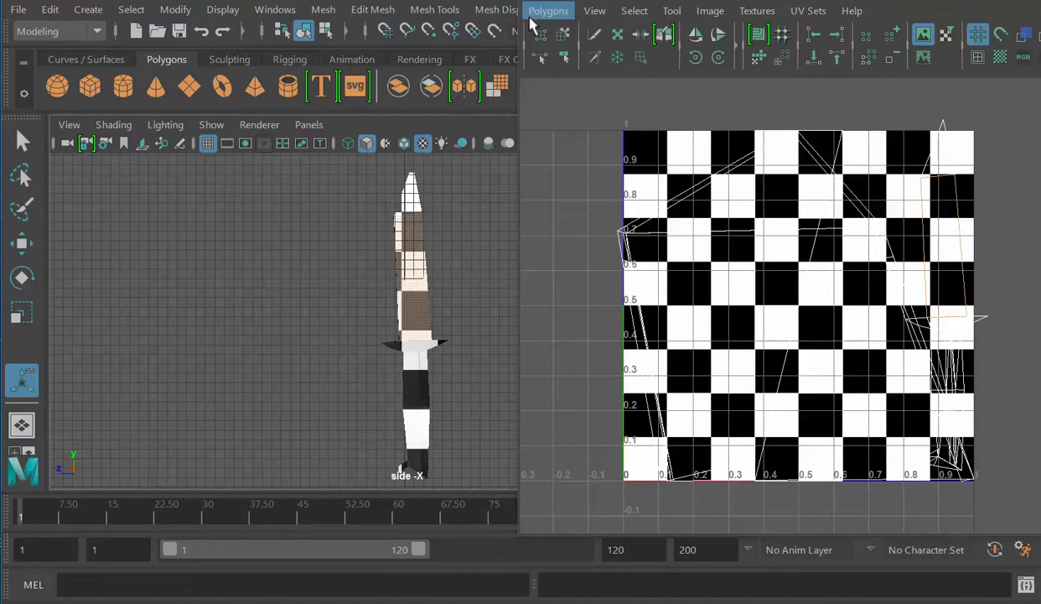
Save a 256×256 PNG UV snapshot as outUV.png via Polygons > UV Snapshot
{"action": "left_click", "coordinate": [532, 17]}
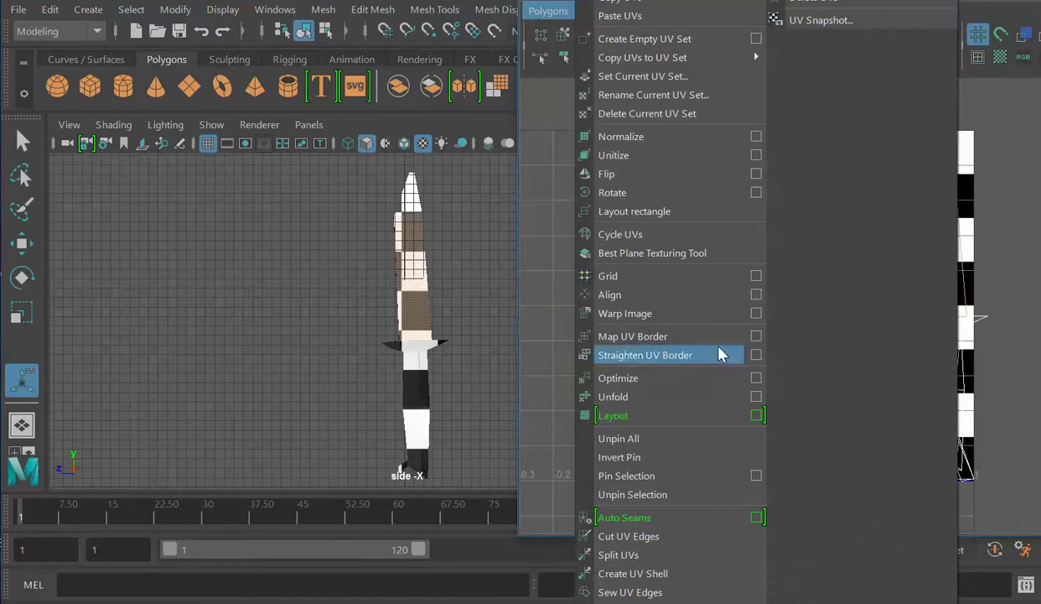
{"action": "left_click", "coordinate": [842, 30]}
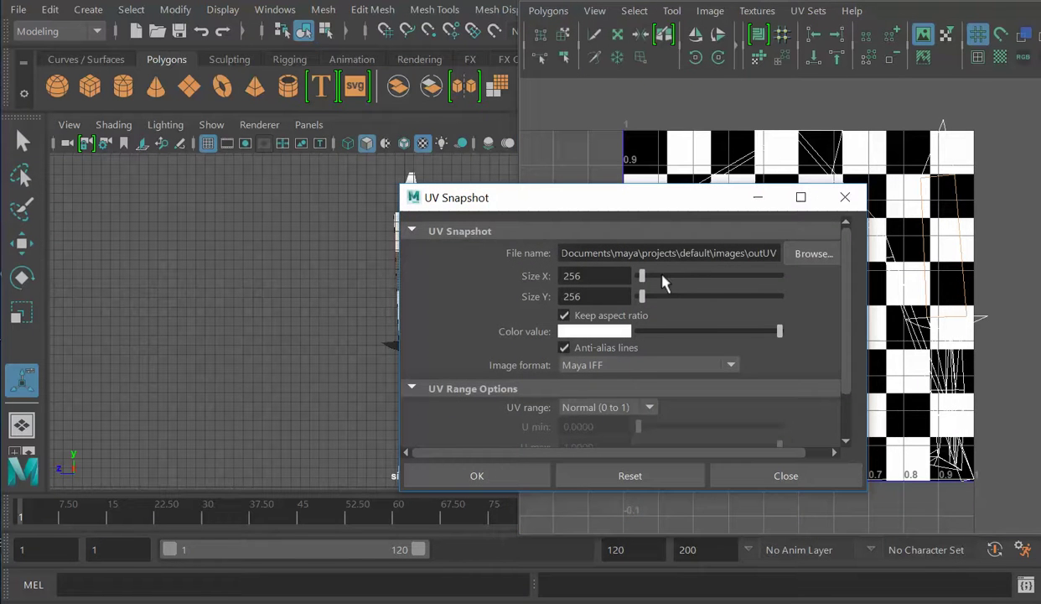
{"action": "left_click_drag", "start_coordinate": [699, 205], "coordinate": [576, 123]}
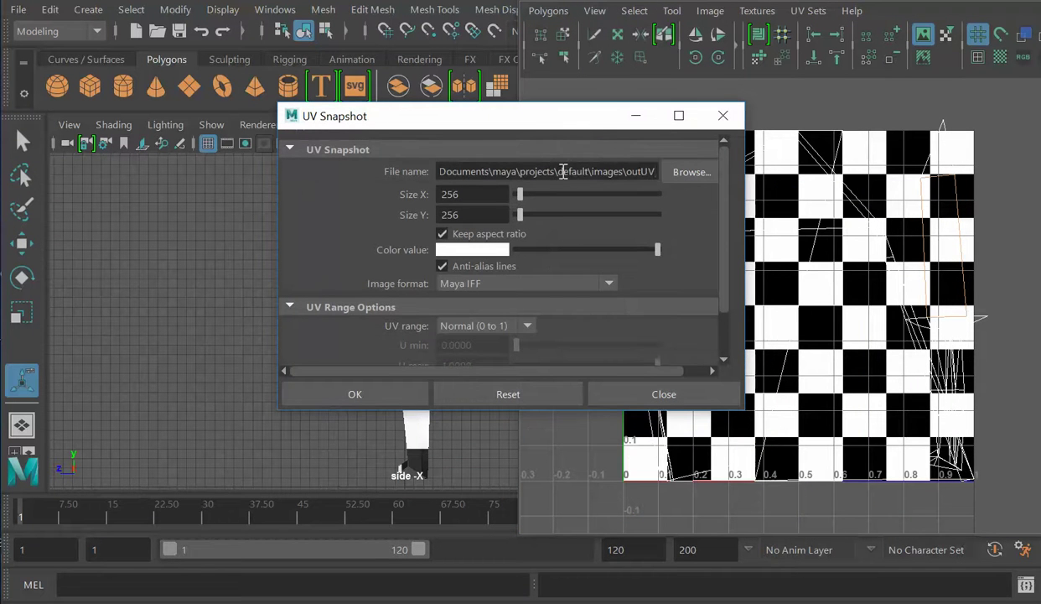
{"action": "left_click", "coordinate": [511, 282]}
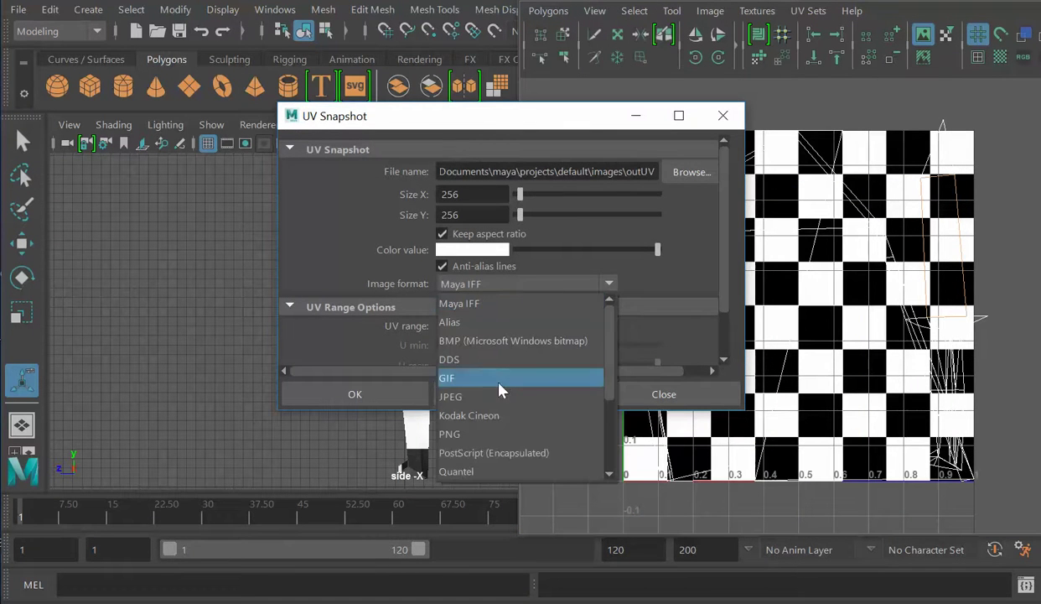
{"action": "left_click", "coordinate": [504, 433]}
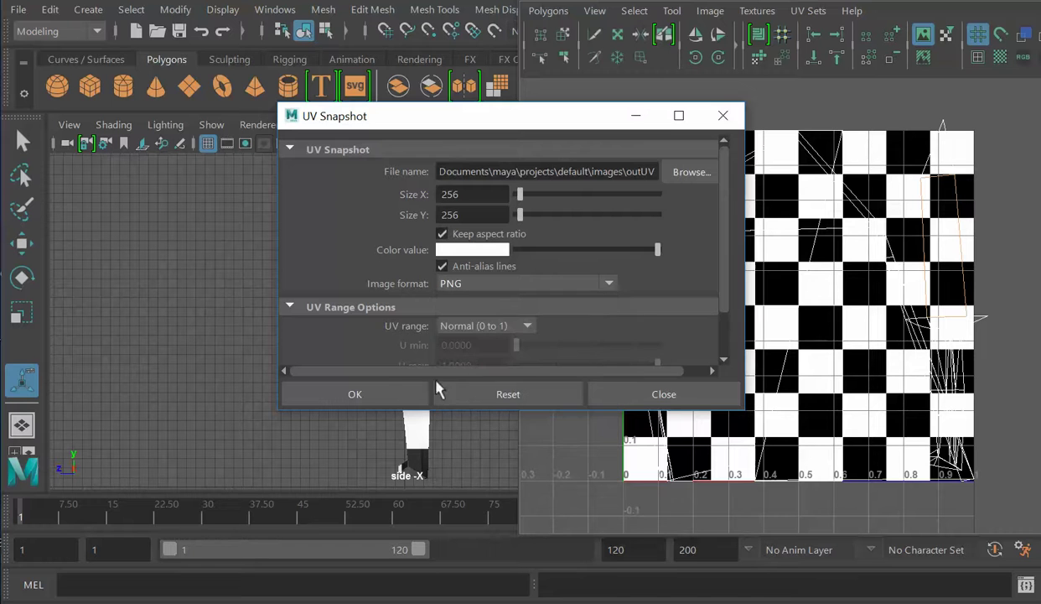
{"action": "left_click", "coordinate": [359, 394]}
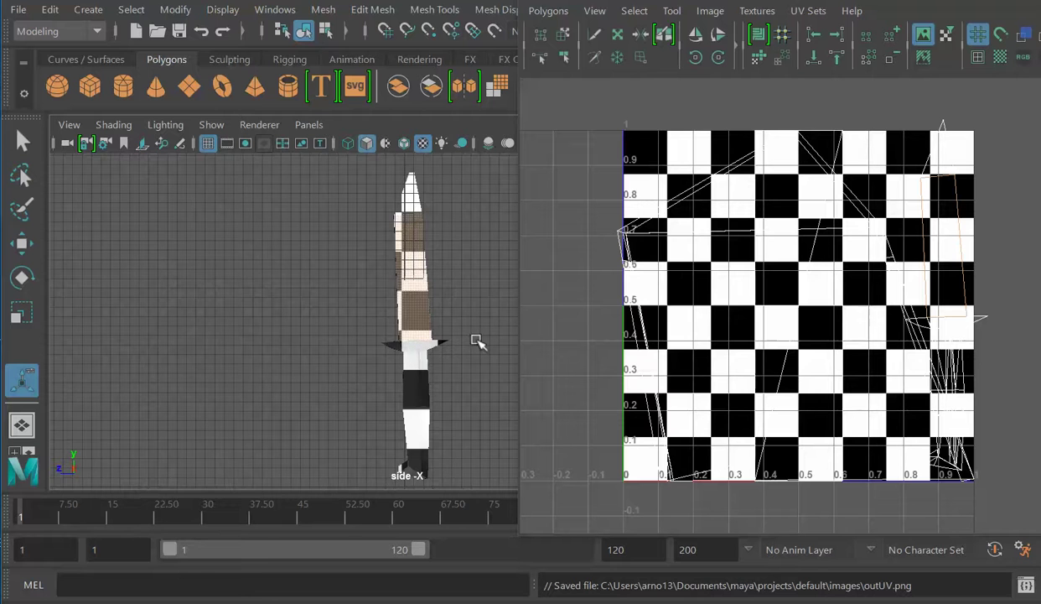
In the perspective view, select the ring of vertices near the knife tip and frame them
{"action": "key", "text": "space"}
{"action": "key", "text": "space"}
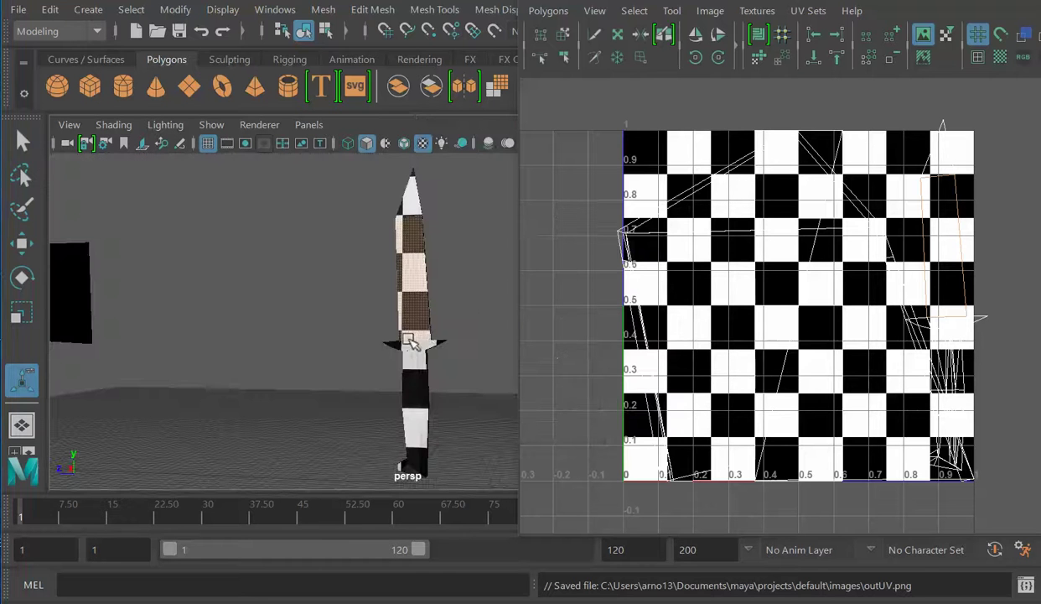
{"action": "left_click", "coordinate": [423, 329]}
{"action": "right_click_drag", "start_coordinate": [417, 313], "coordinate": [349, 144]}
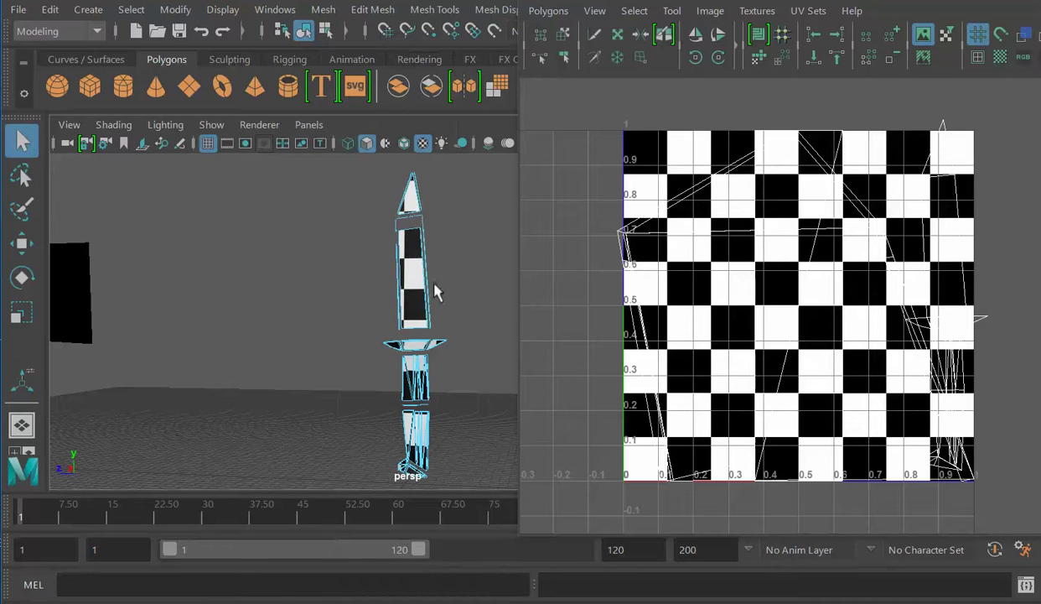
{"action": "left_click_drag", "start_coordinate": [443, 279], "coordinate": [400, 229], "text": "alt"}
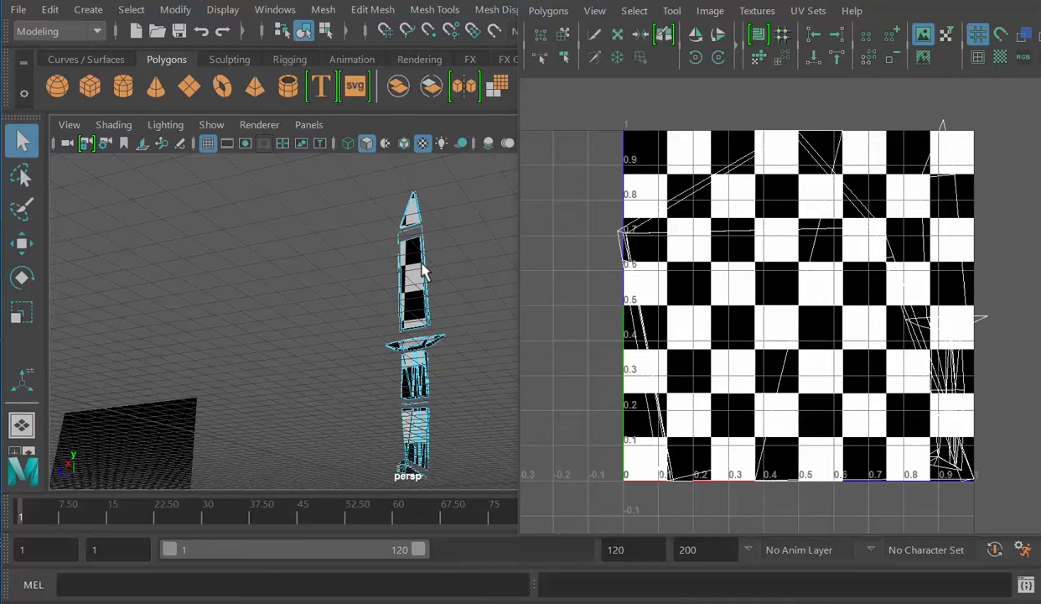
{"action": "right_click_drag", "start_coordinate": [387, 226], "coordinate": [304, 99]}
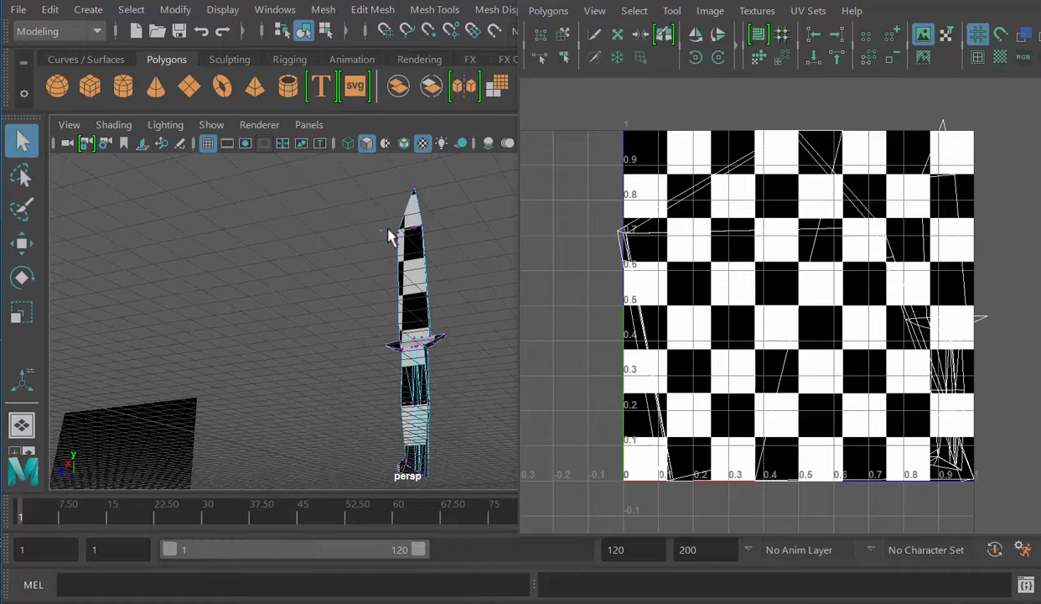
{"action": "mouse_move", "coordinate": [389, 236]}
{"action": "left_mouse_down"}
{"action": "mouse_move", "coordinate": [458, 237]}
{"action": "mouse_move", "coordinate": [451, 199]}
{"action": "left_mouse_up"}
{"action": "key", "text": "f"}
Invert the vertex selection, orbit around the mesh, and switch pCube1 to Vertex Face mode
{"action": "right_click_drag", "start_coordinate": [405, 299], "coordinate": [404, 295]}
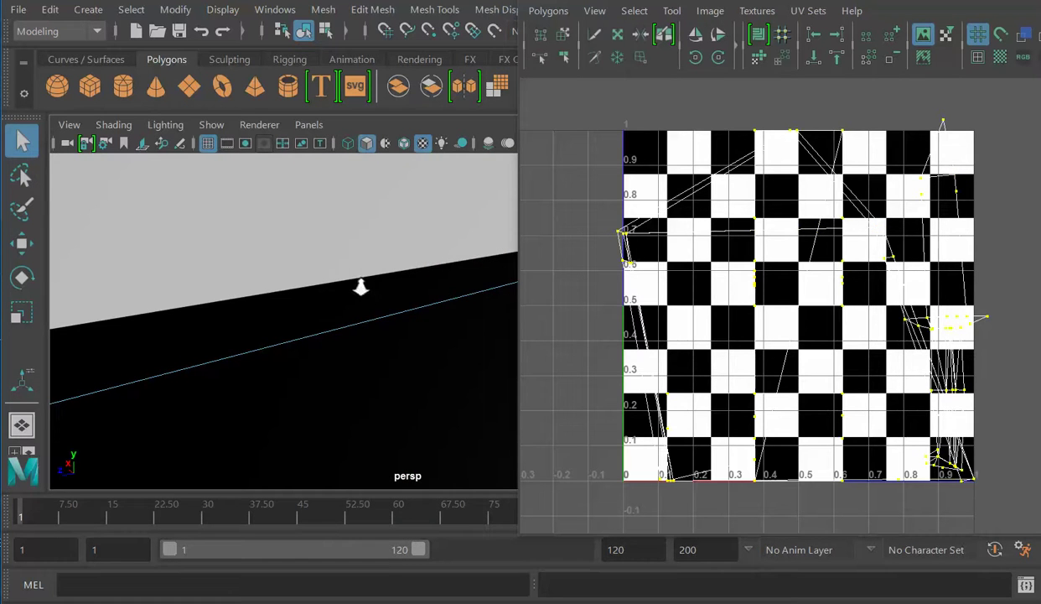
{"action": "left_click_drag", "start_coordinate": [360, 286], "coordinate": [155, 289], "text": "alt"}
{"action": "right_click", "coordinate": [147, 377]}
{"action": "right_click_drag", "start_coordinate": [97, 134], "coordinate": [96, 134]}
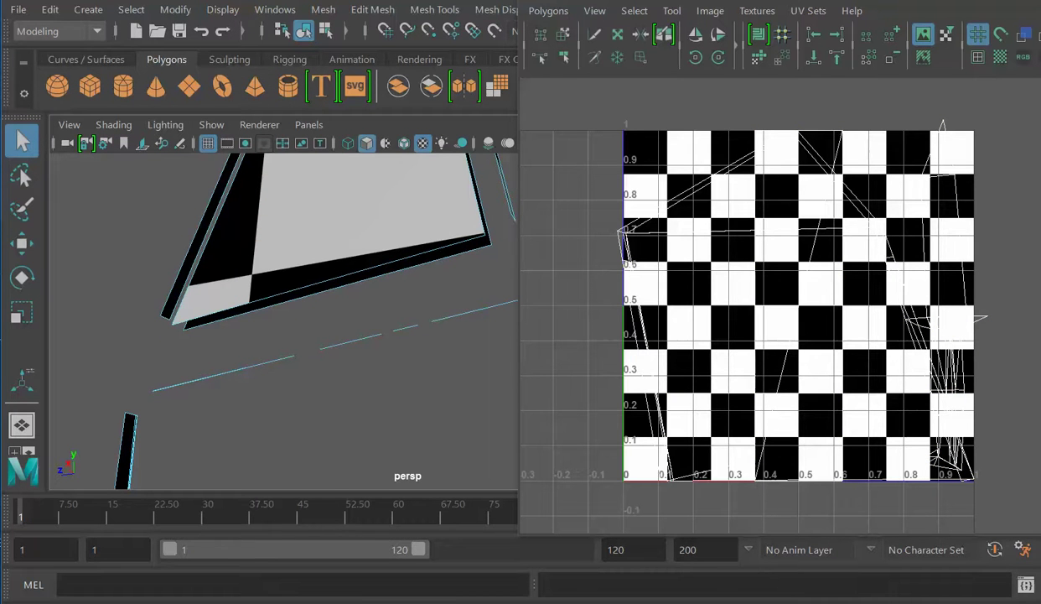
Close the UV Editor with Alt+F4 and switch pCube1 to Vertex mode
{"action": "key", "text": "alt+F4"}
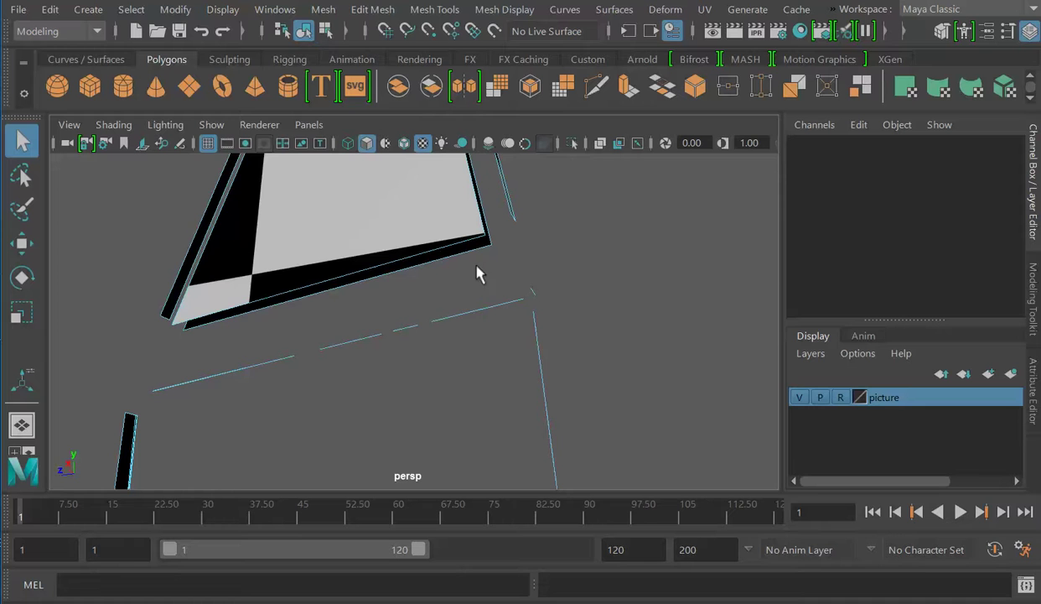
{"action": "left_click_drag", "start_coordinate": [469, 331], "coordinate": [483, 376], "text": "alt"}
{"action": "right_click", "coordinate": [383, 260]}
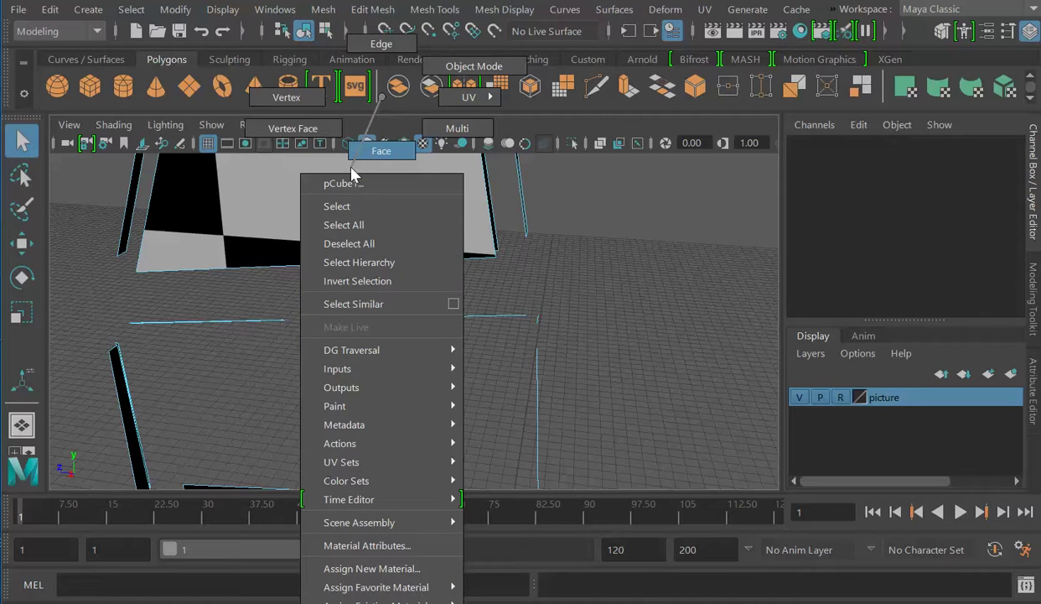
{"action": "left_click", "coordinate": [297, 98]}
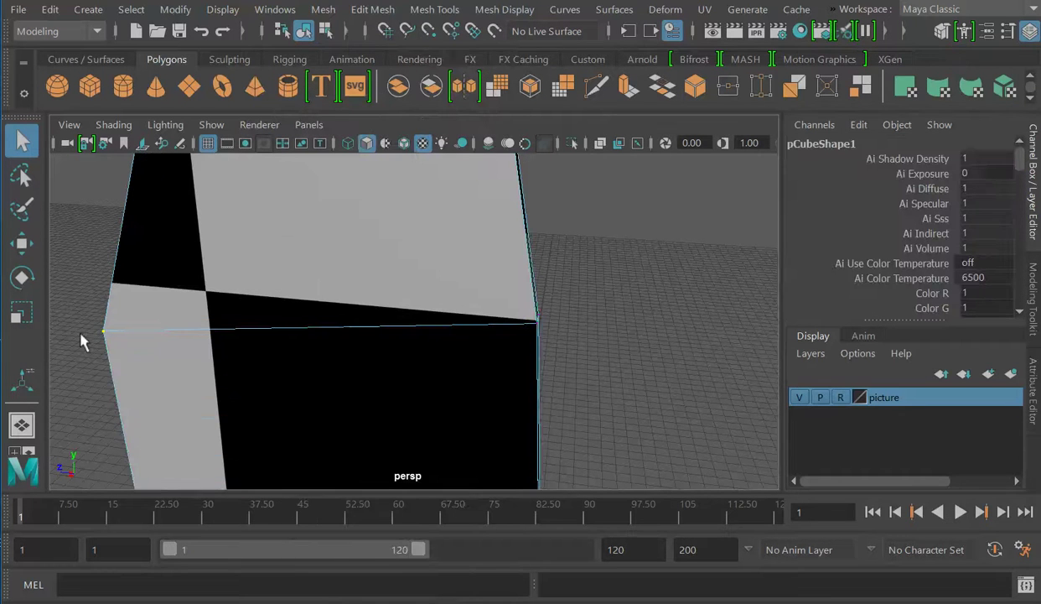
Select the stray vertex on the left edge and apply Edit Mesh > Merge to Center
{"action": "left_click_drag", "start_coordinate": [81, 335], "coordinate": [33, 310], "text": "alt"}
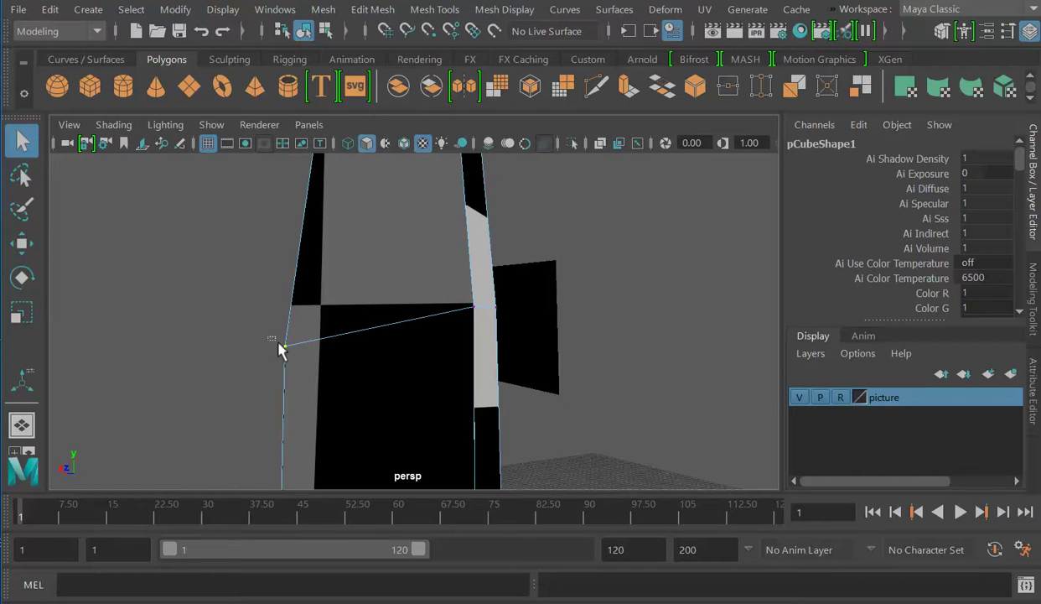
{"action": "left_click", "coordinate": [283, 346]}
{"action": "left_click", "coordinate": [324, 10]}
{"action": "left_click", "coordinate": [371, 10]}
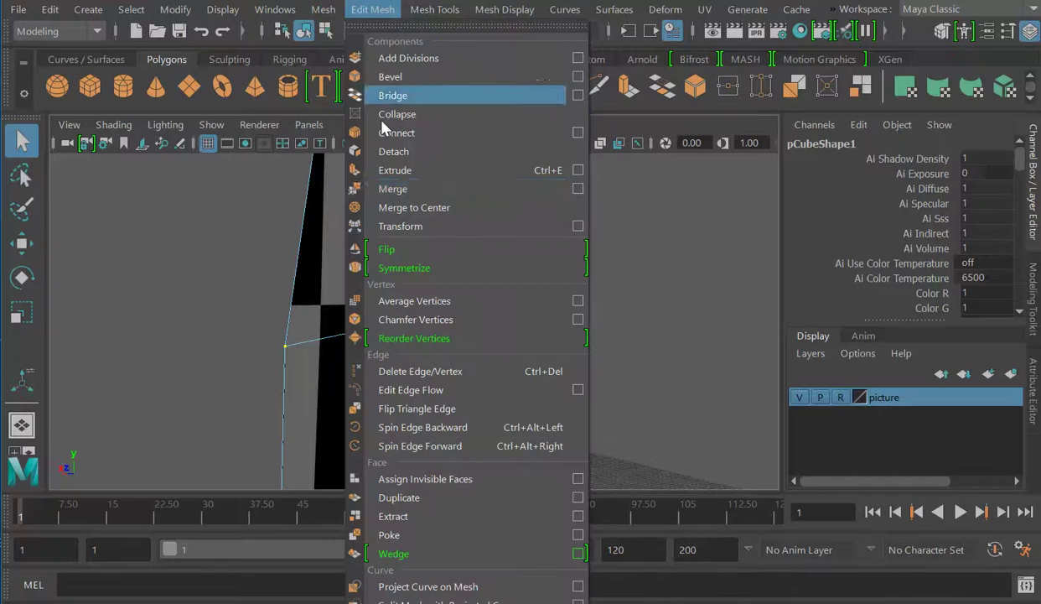
{"action": "left_click", "coordinate": [394, 208]}
Select the right-edge vertex, switch to Vertex Face mode, and orbit in close
{"action": "left_click", "coordinate": [462, 300]}
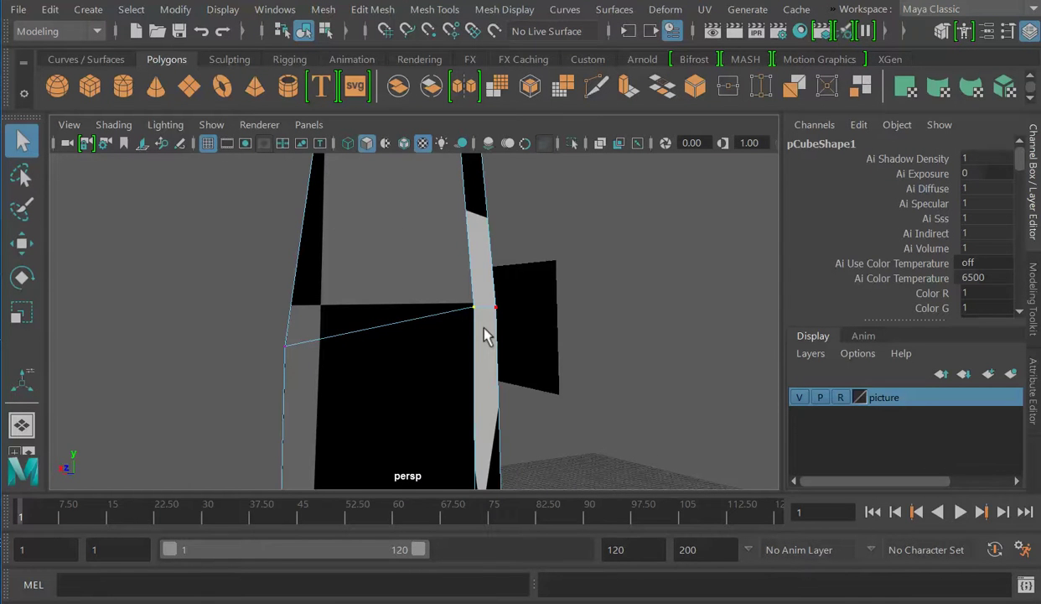
{"action": "right_click_drag", "start_coordinate": [413, 298], "coordinate": [352, 136]}
{"action": "left_click_drag", "start_coordinate": [348, 220], "coordinate": [765, 257], "text": "alt"}
Switch pCube1 to Vertex mode and select the vertex on the left edge
{"action": "right_click", "coordinate": [382, 262]}
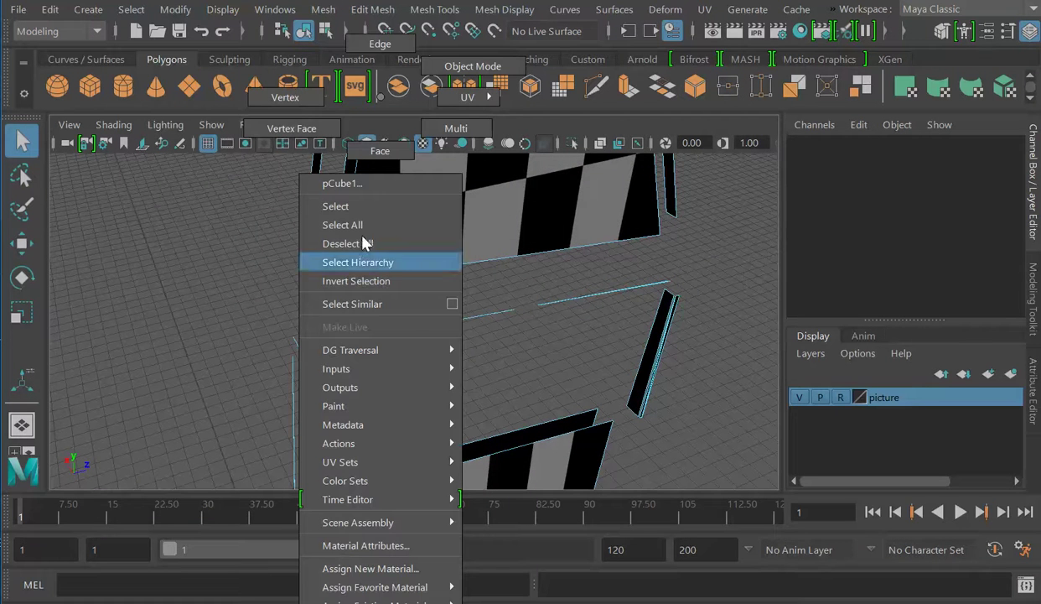
{"action": "left_click", "coordinate": [291, 96]}
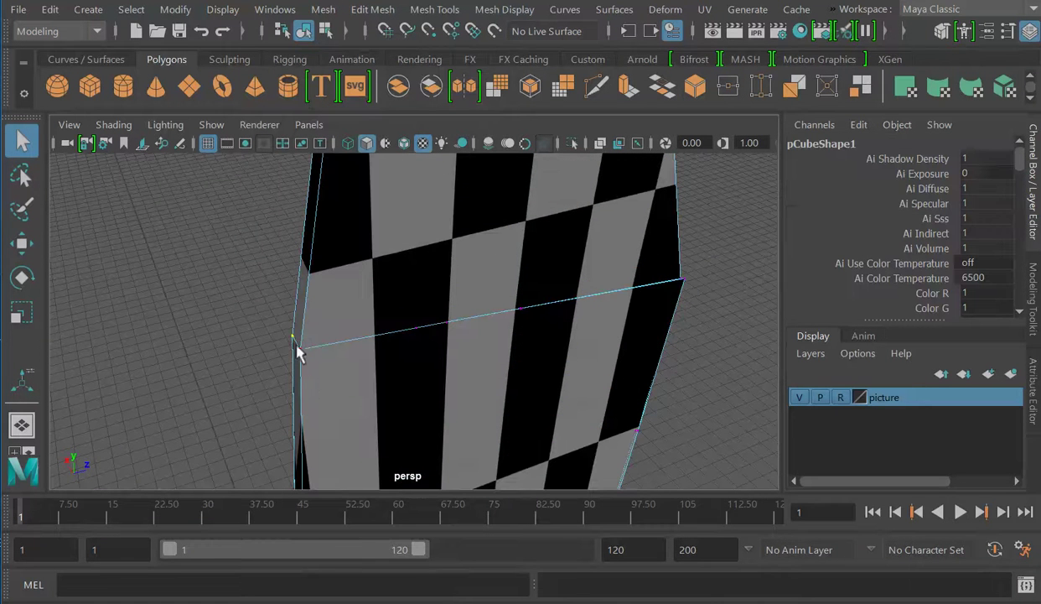
{"action": "left_click_drag", "start_coordinate": [296, 336], "coordinate": [297, 366]}
Cycle through Vertex Face and Face modes, ending back in Vertex mode
{"action": "right_click", "coordinate": [566, 284]}
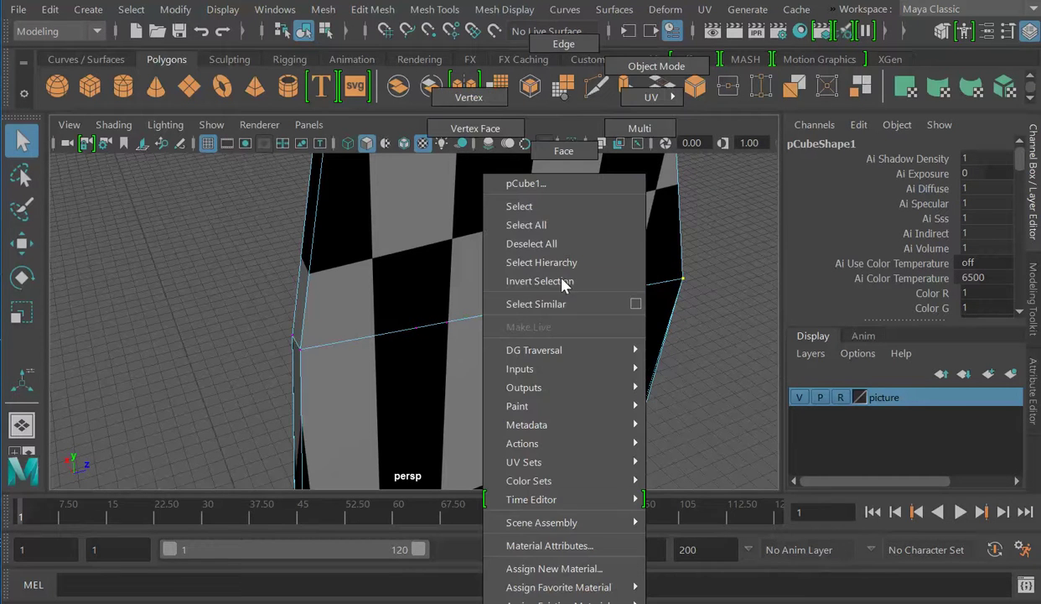
{"action": "left_click", "coordinate": [480, 126]}
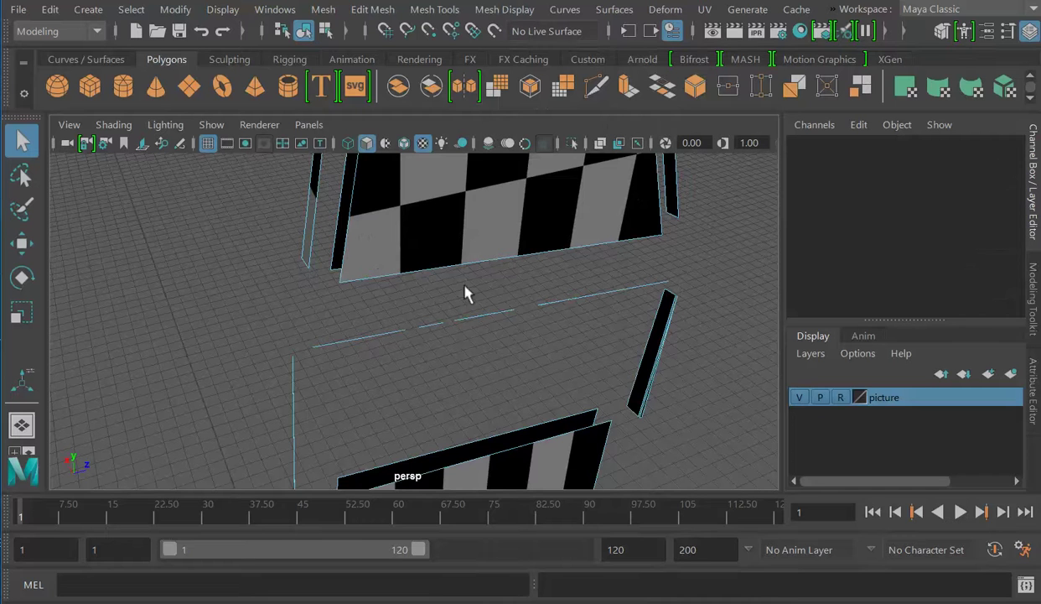
{"action": "right_click", "coordinate": [436, 254]}
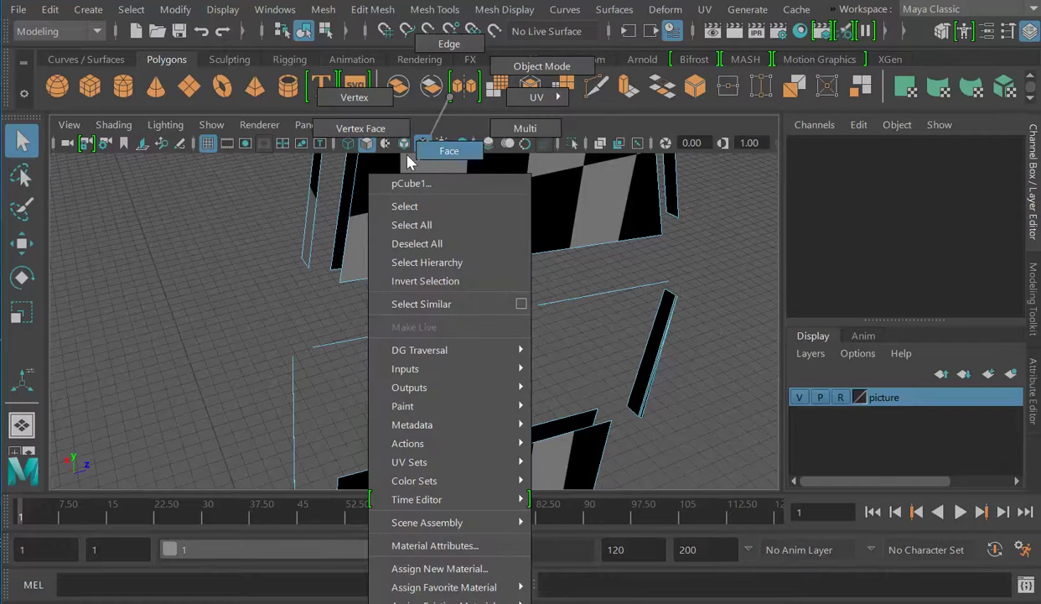
{"action": "left_click", "coordinate": [441, 158]}
{"action": "right_click", "coordinate": [516, 260]}
{"action": "left_click", "coordinate": [433, 97]}
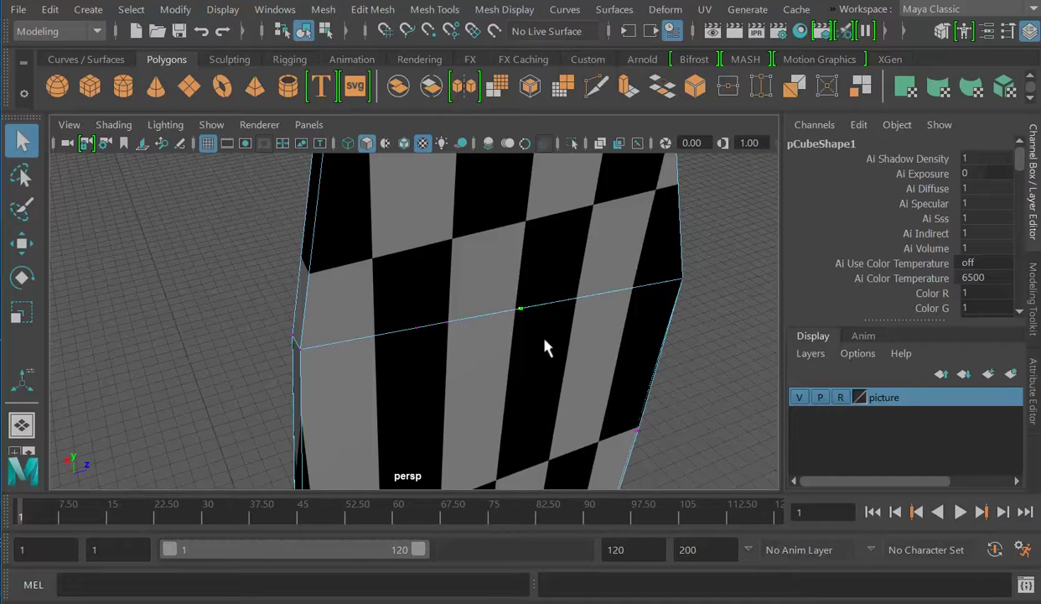
Remove the stray edge on pCube1's left side in edge mode using Edit Mesh > Delete Edge/Vertex
{"action": "left_click", "coordinate": [546, 347]}
{"action": "right_click_drag", "start_coordinate": [437, 329], "coordinate": [434, 46]}
{"action": "left_click", "coordinate": [402, 331]}
{"action": "left_click", "coordinate": [386, 11]}
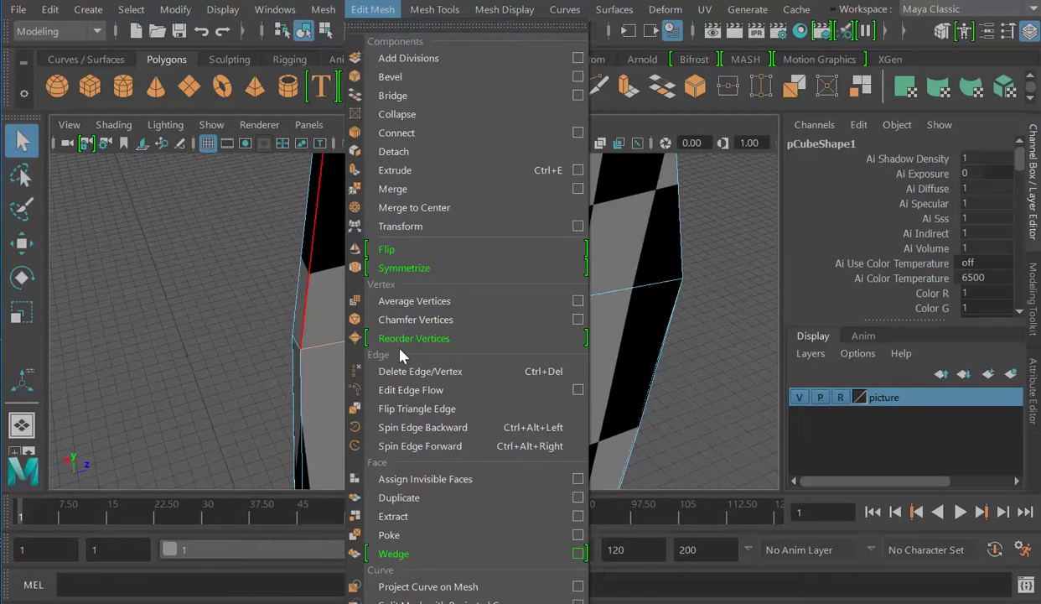
{"action": "left_click", "coordinate": [411, 370]}
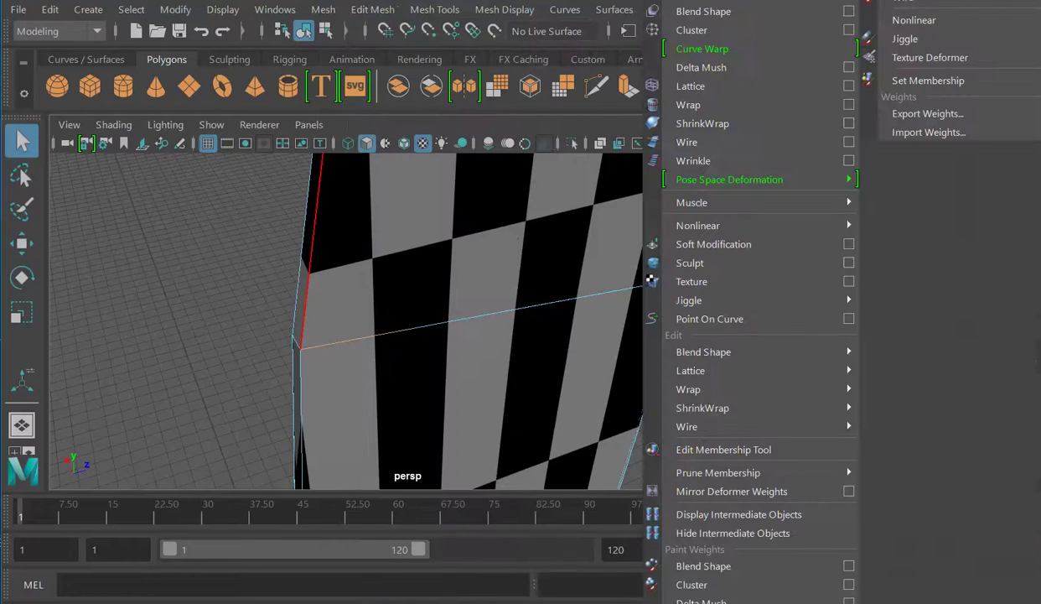